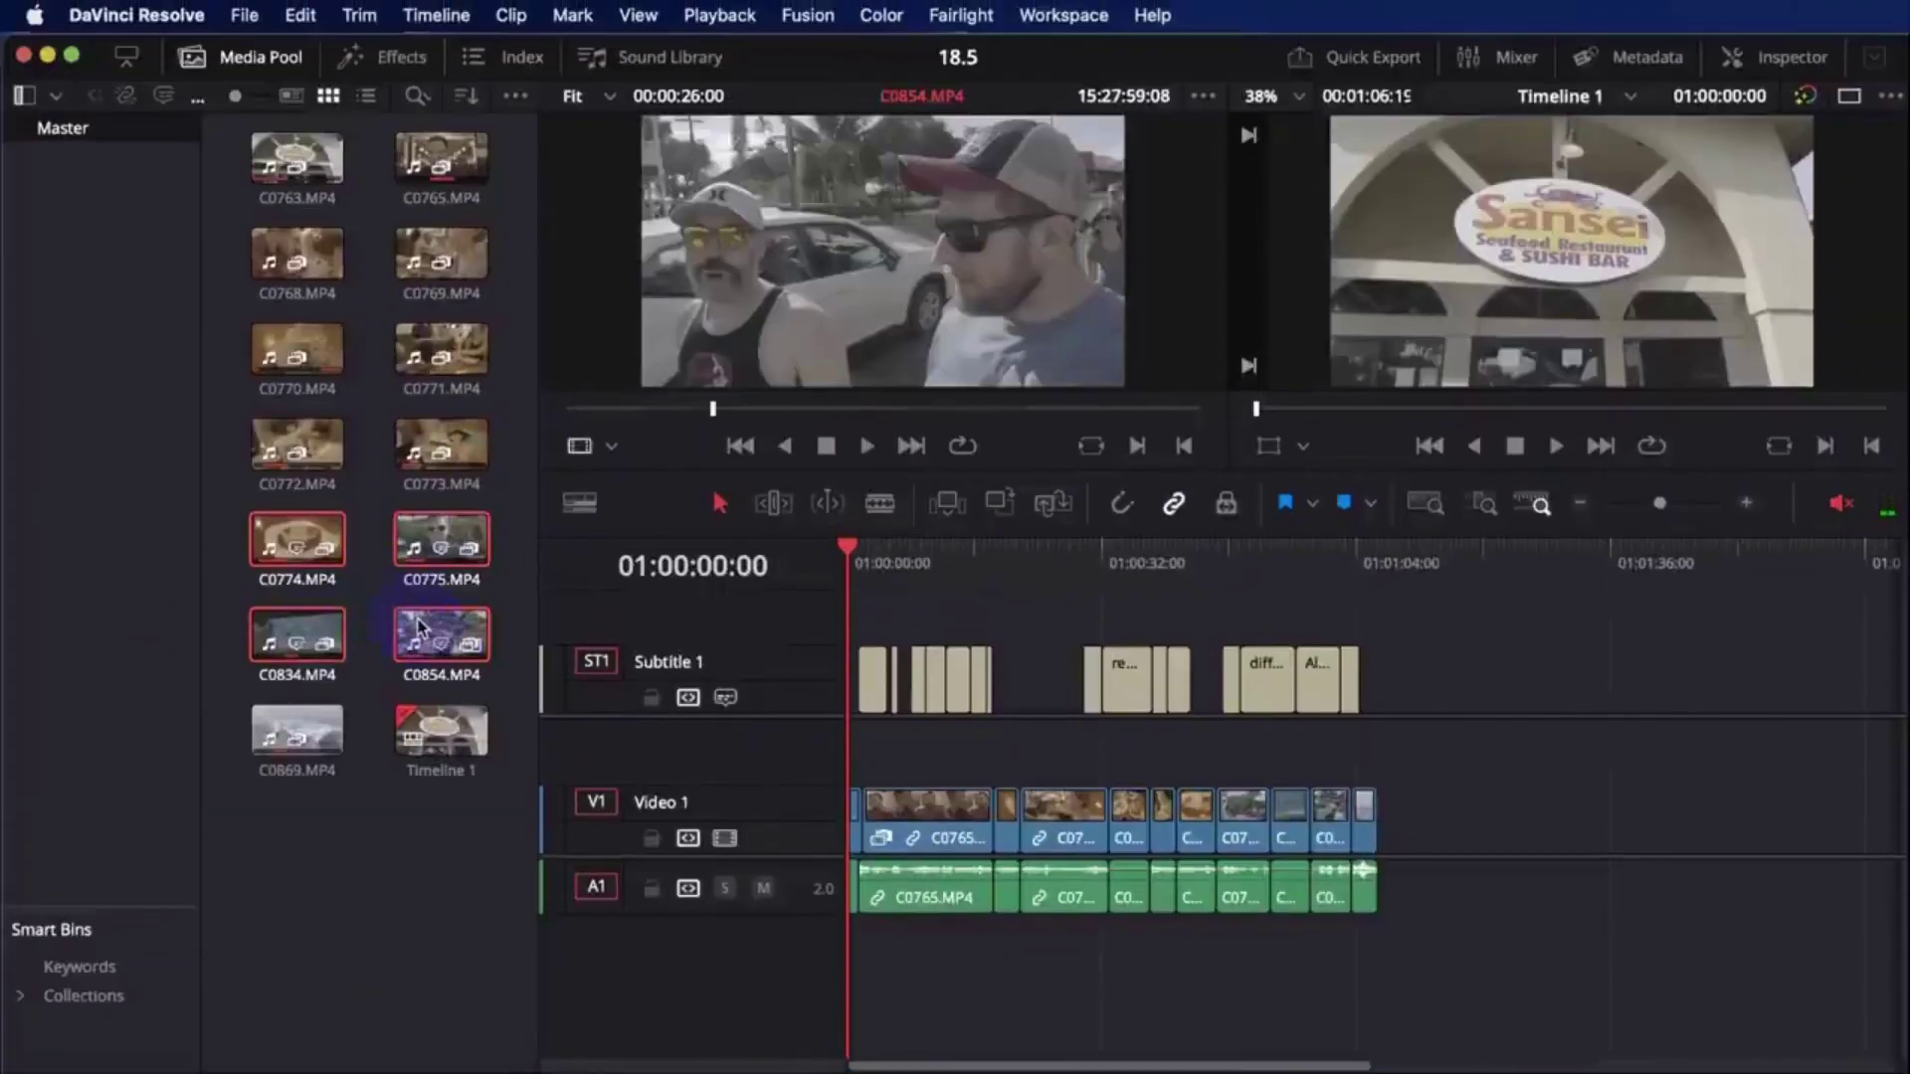
Transcribe the four selected beach clips' audio and open an empty transcript search bar
right_click(417, 625)
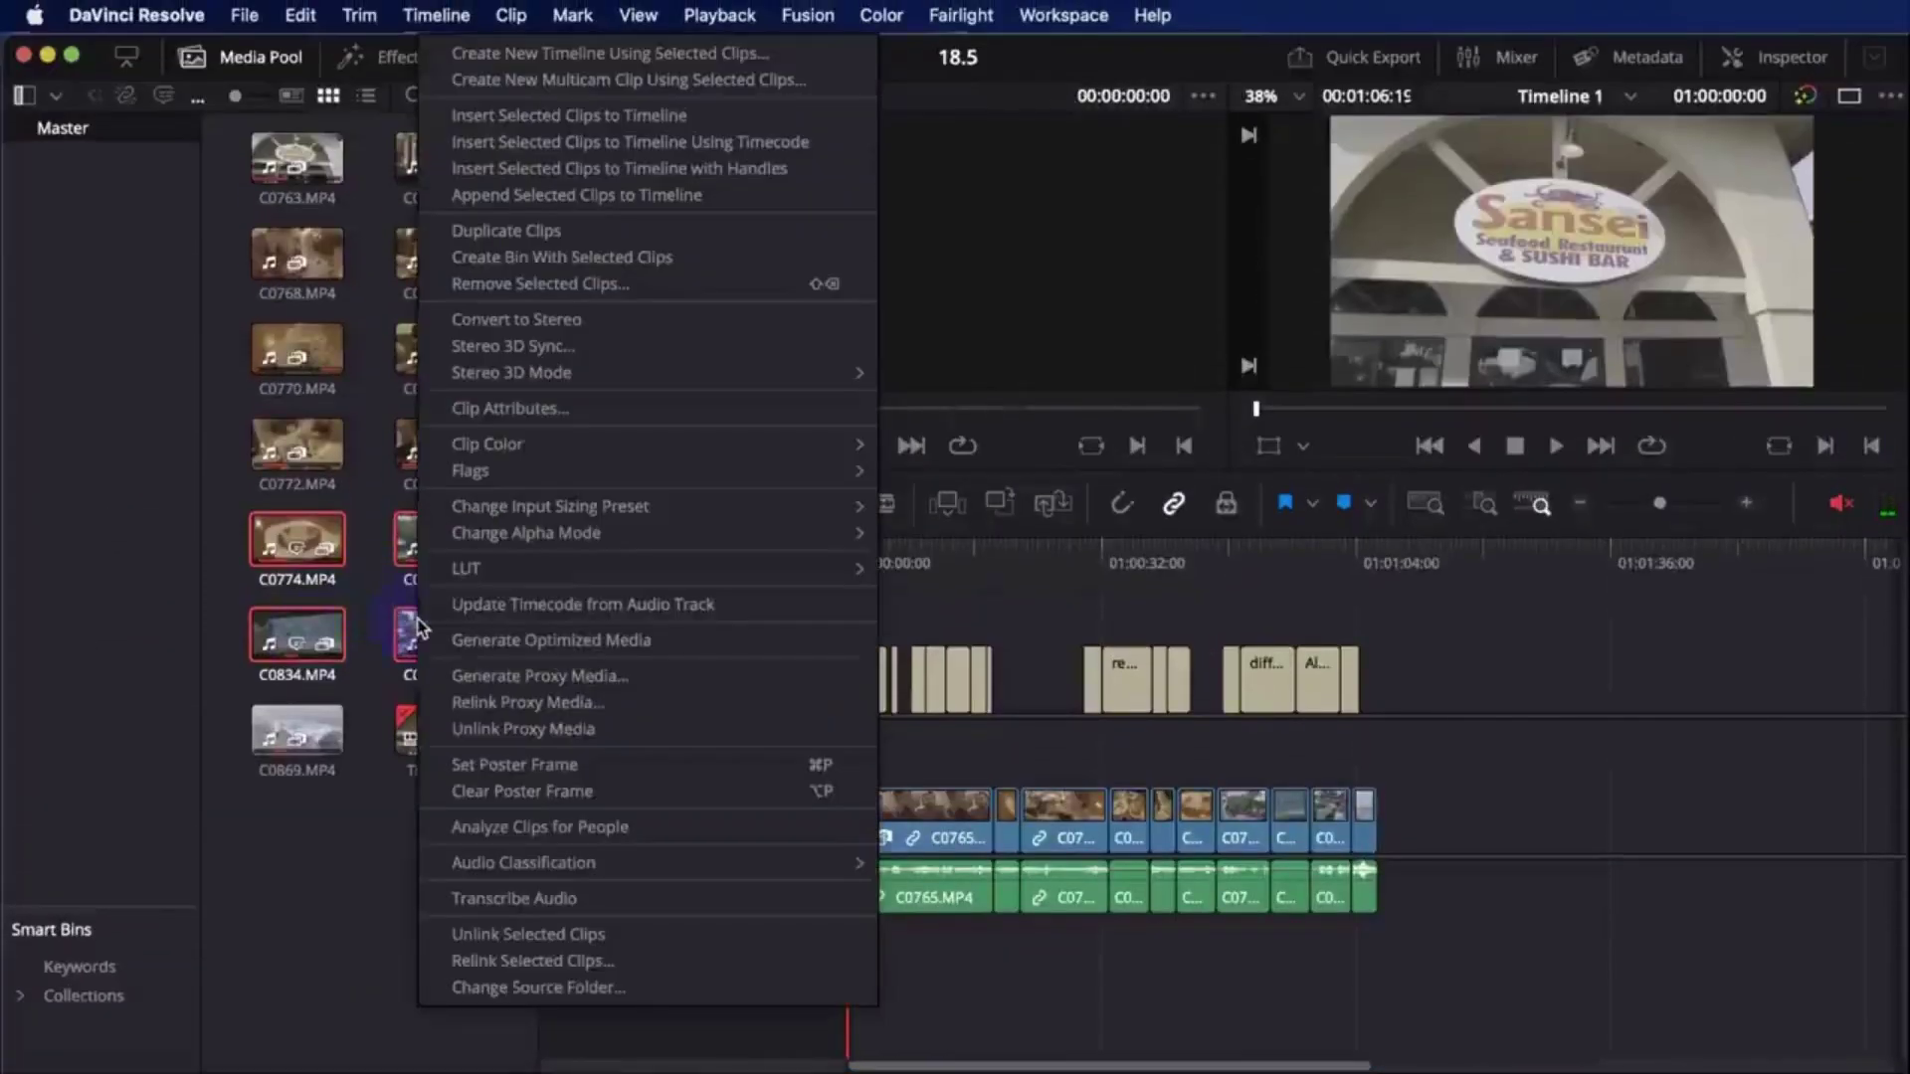
left_click(543, 900)
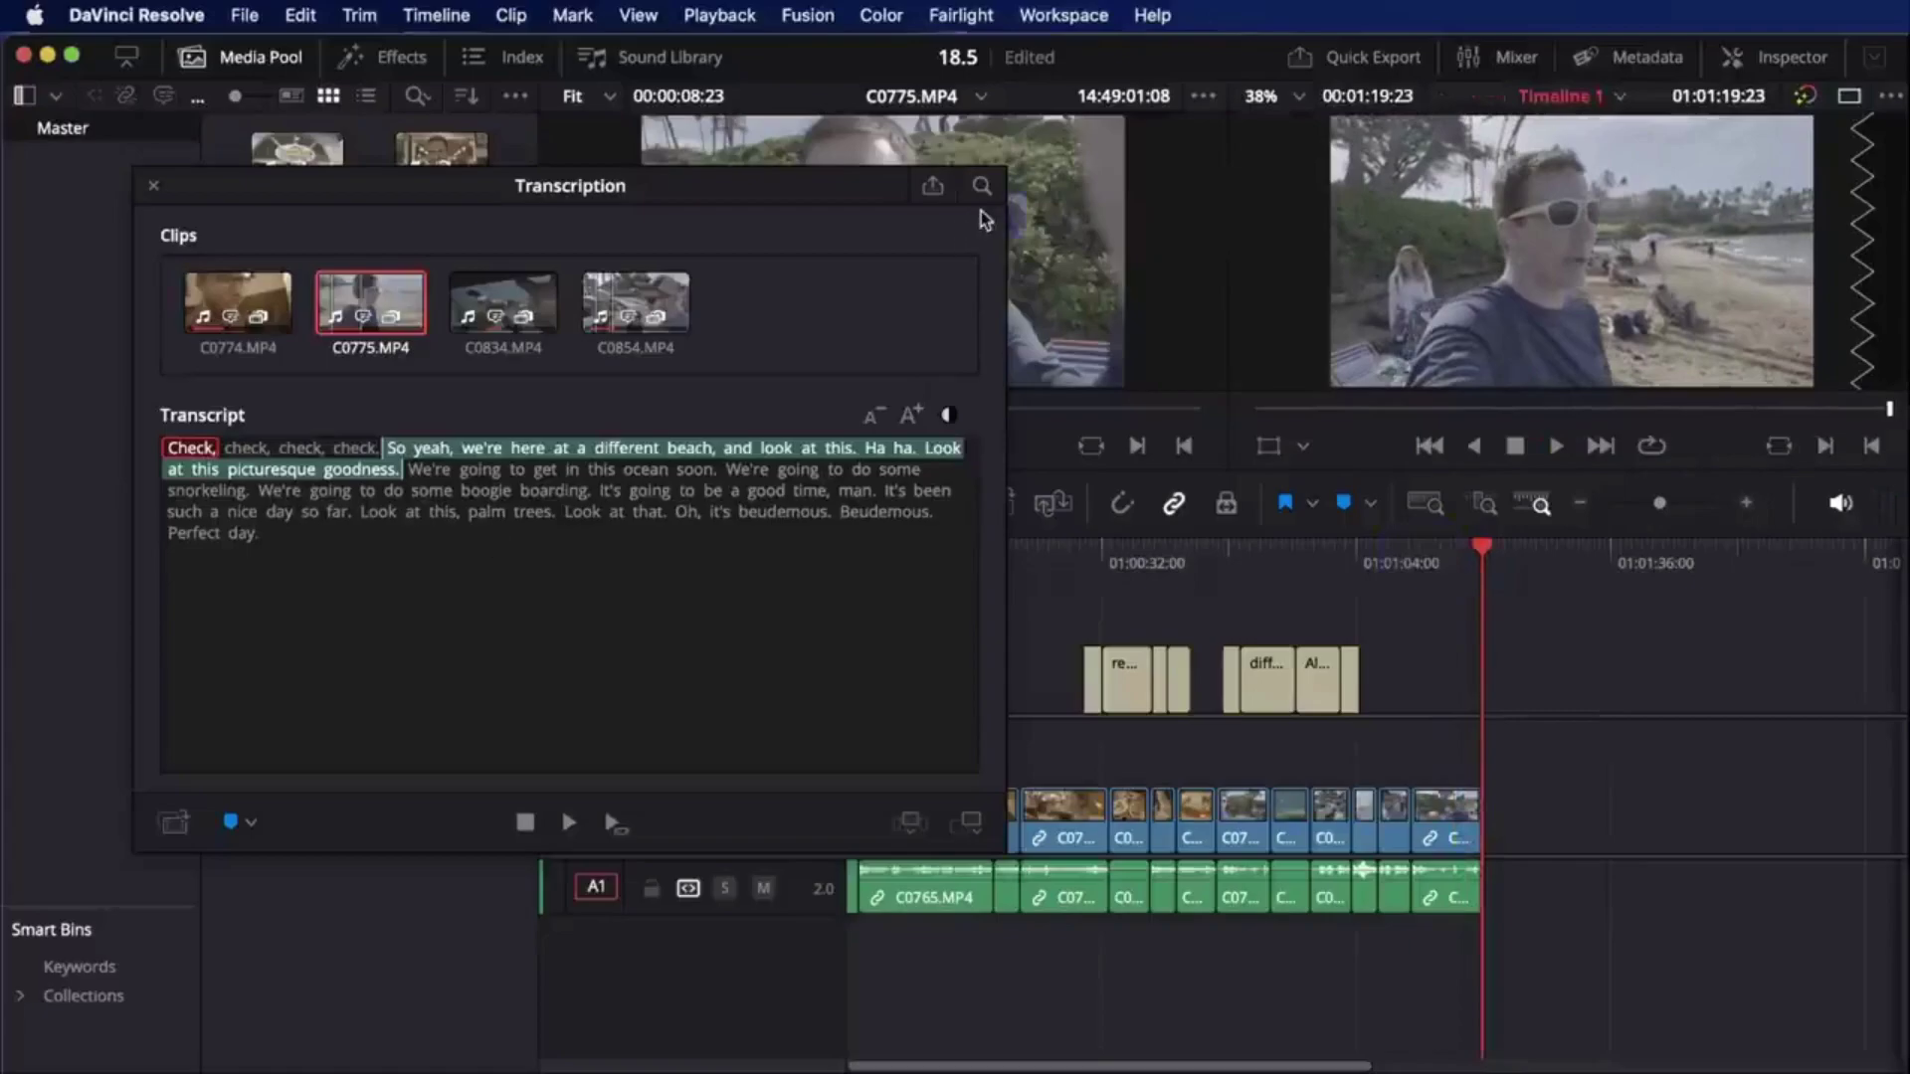
left_click(982, 186)
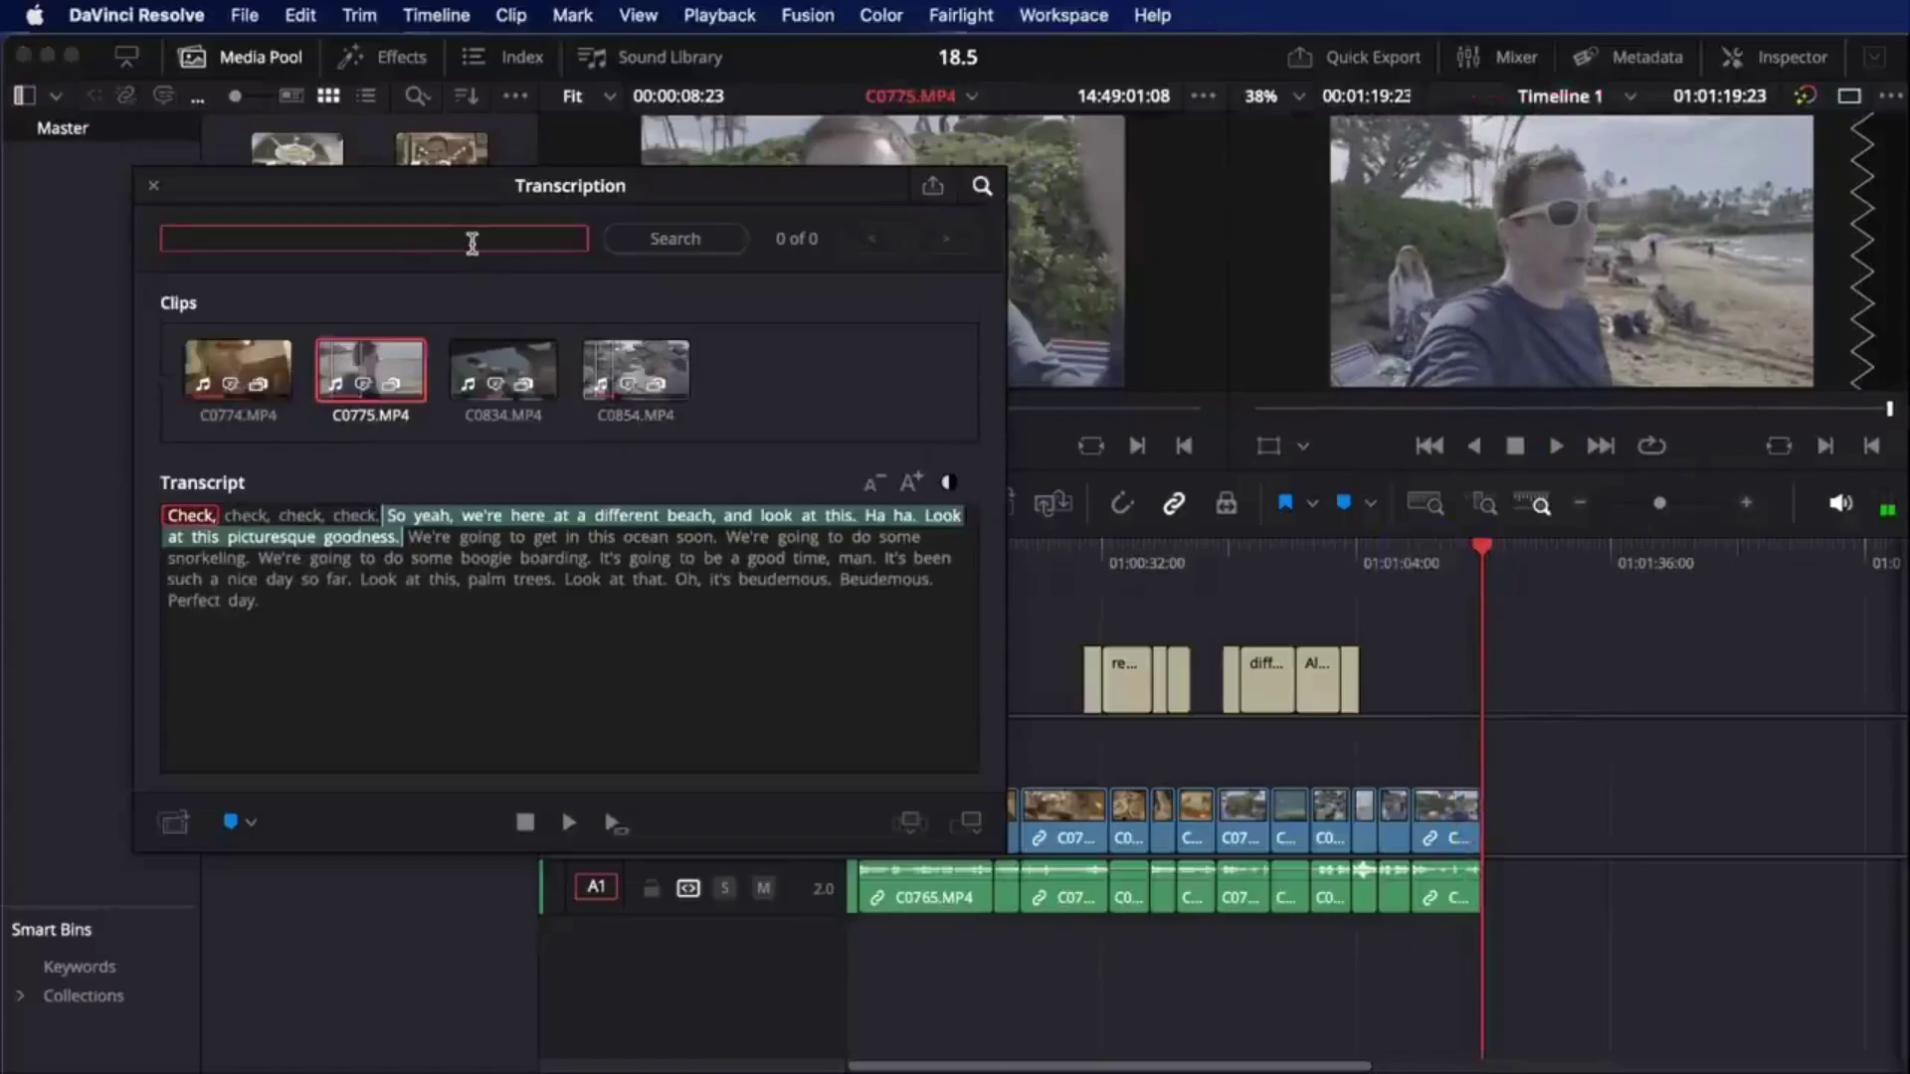
type("front")
key("Escape")
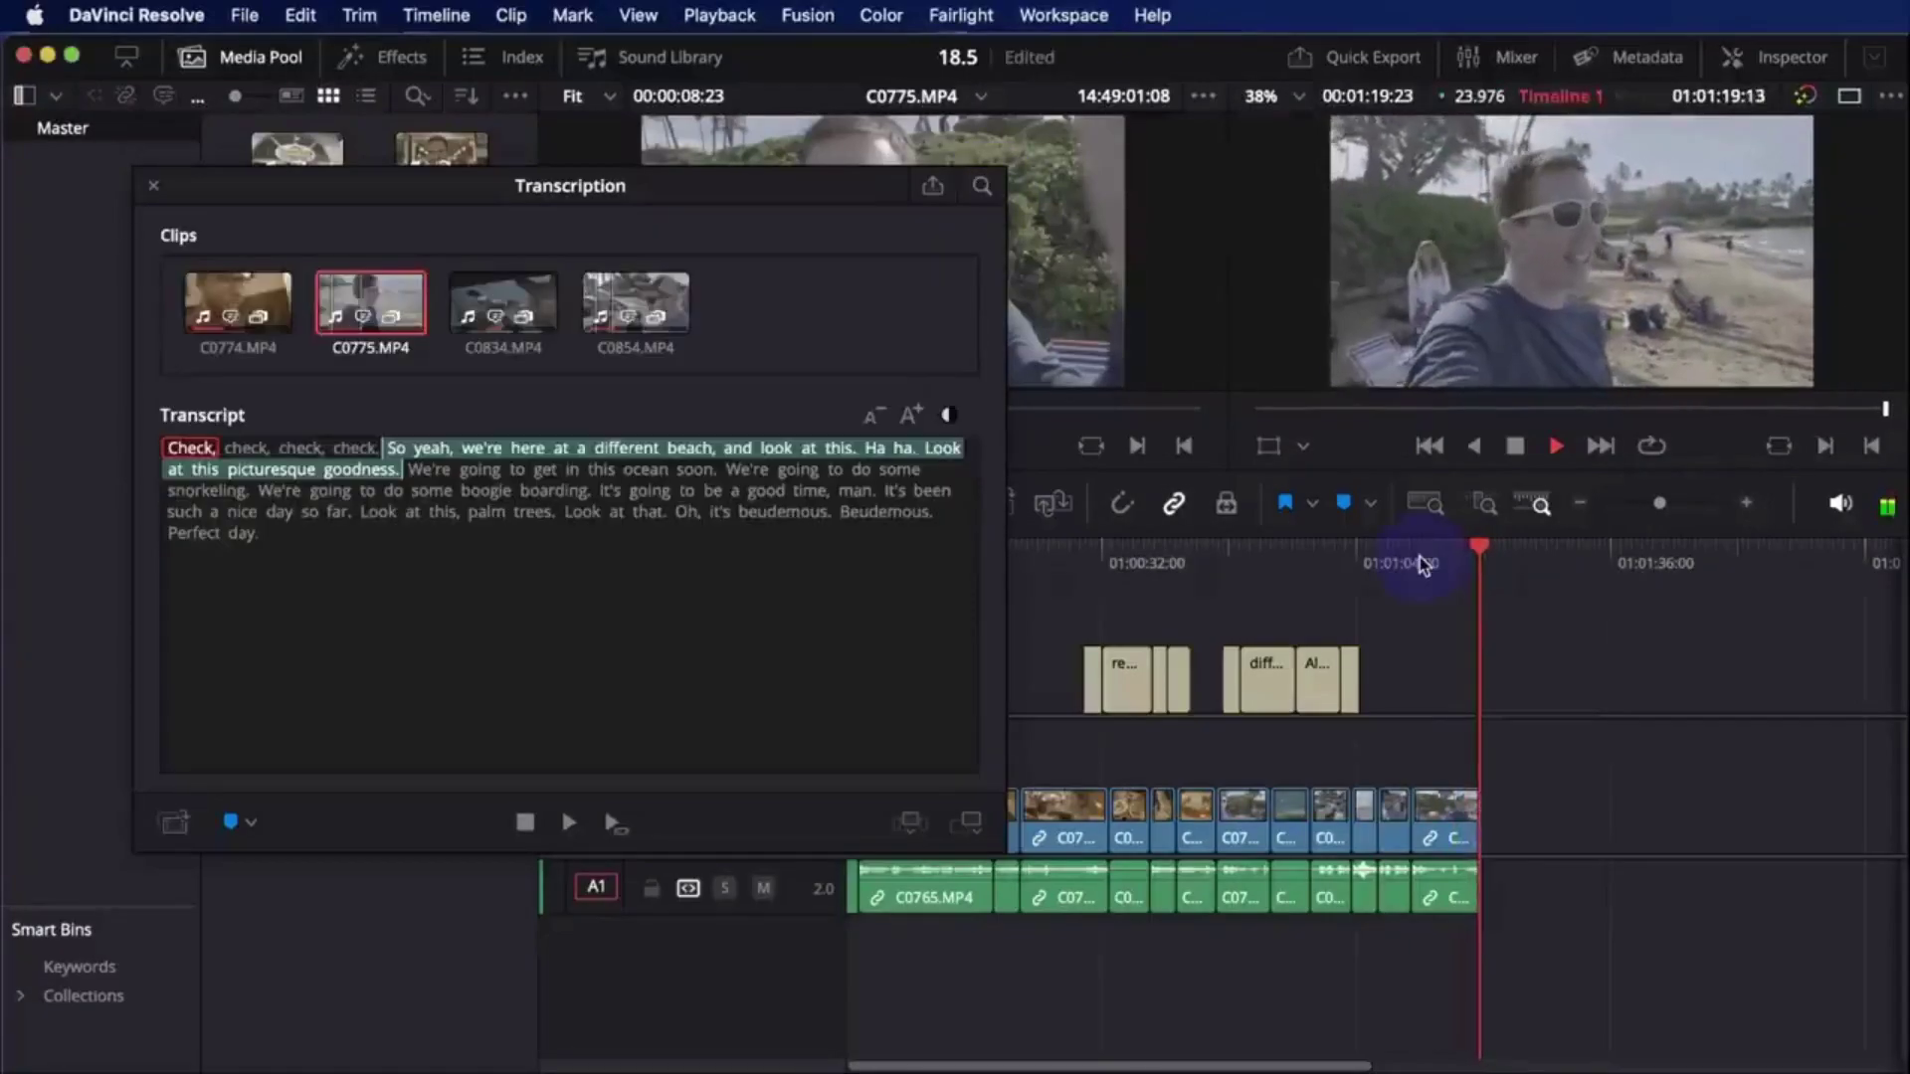
left_click(982, 186)
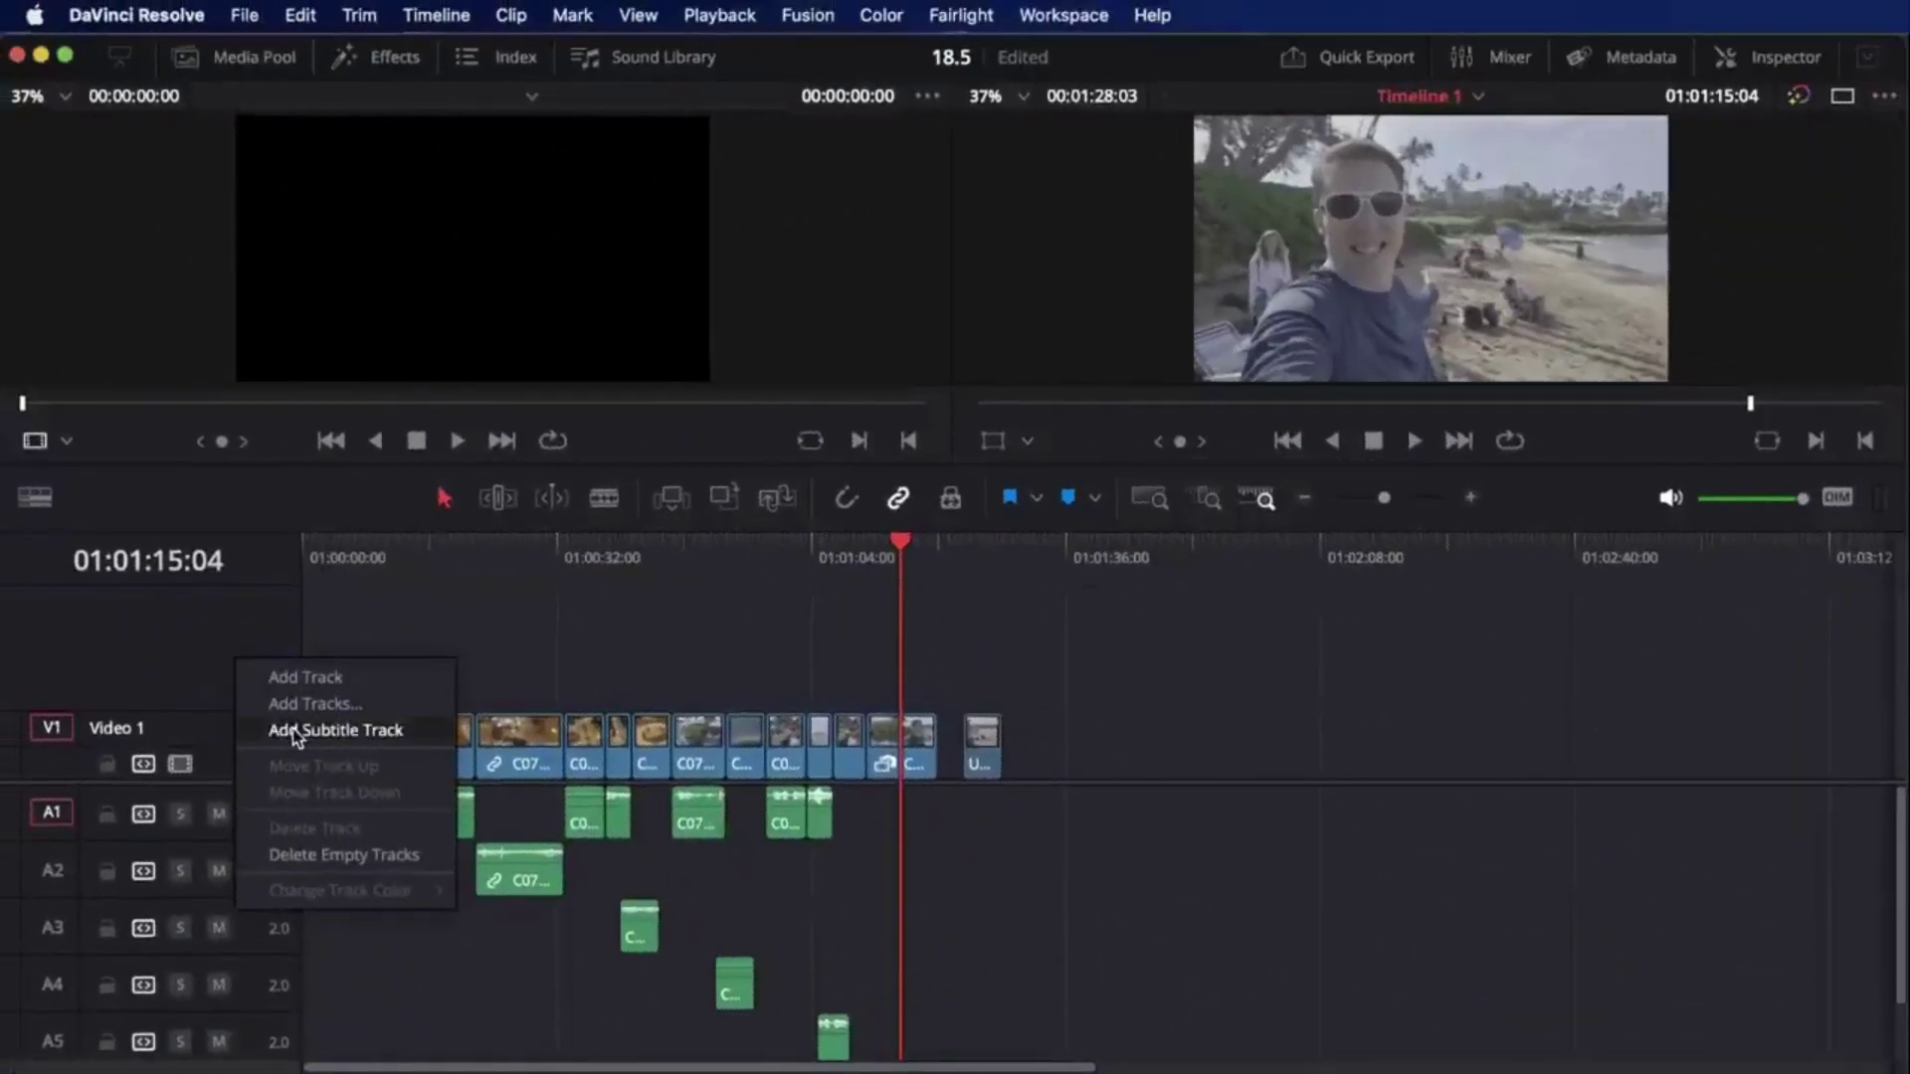
Add a Subtitle 1 track to Timeline 1 and create subtitles from the timeline audio
left_click(295, 733)
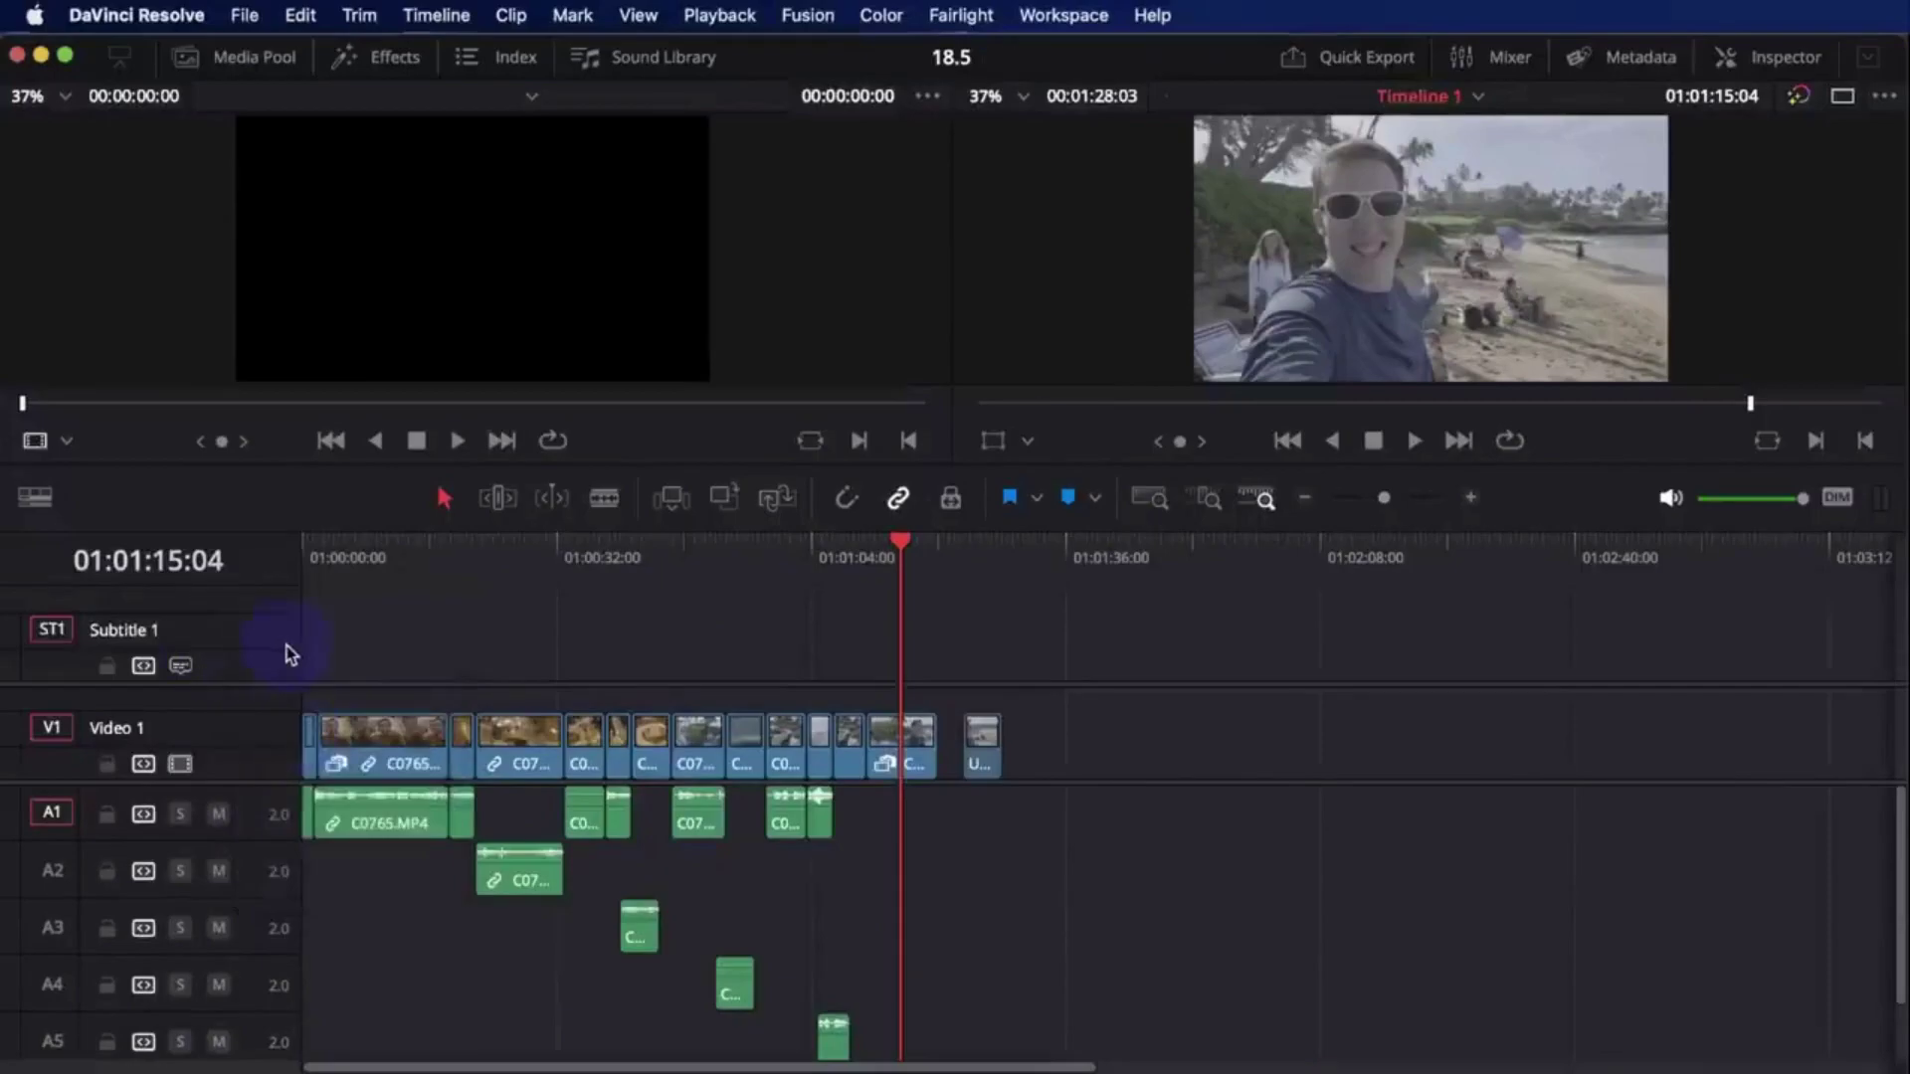
left_click(437, 16)
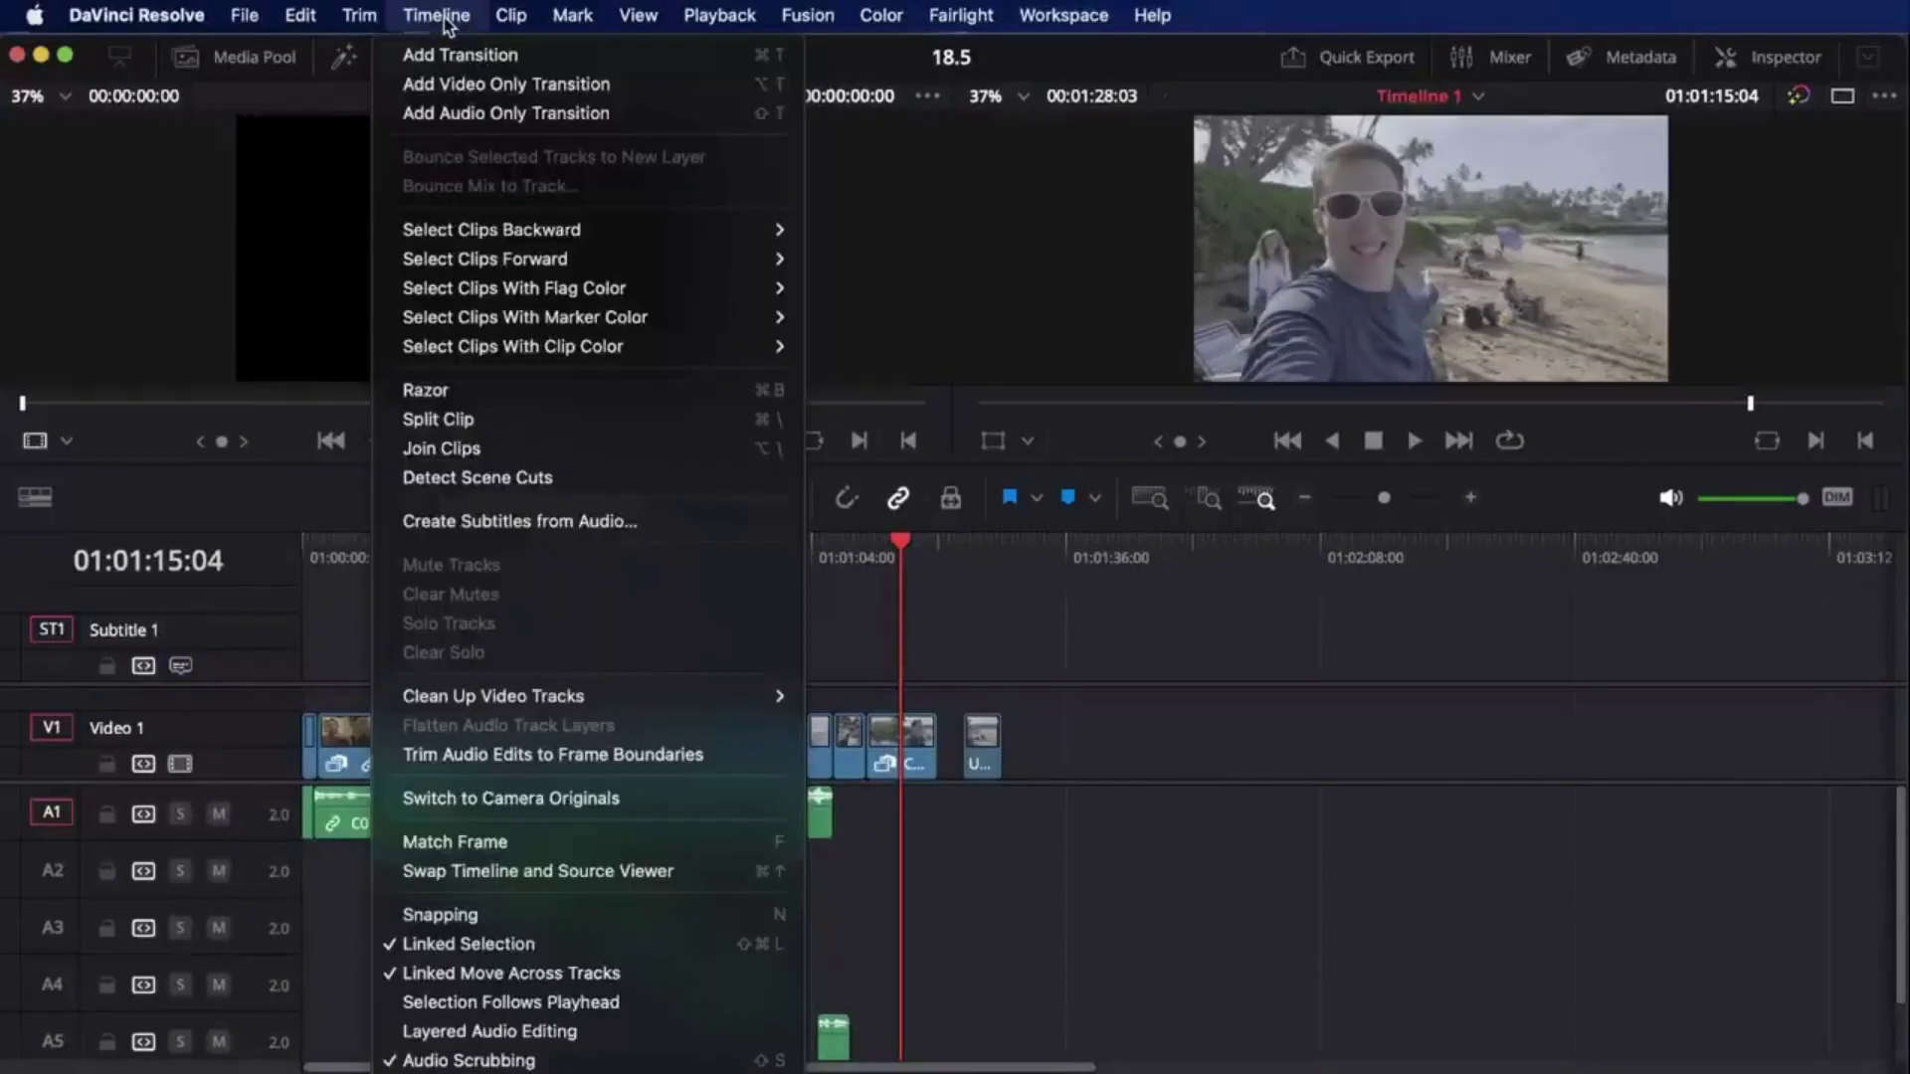
left_click(562, 525)
left_click(1074, 644)
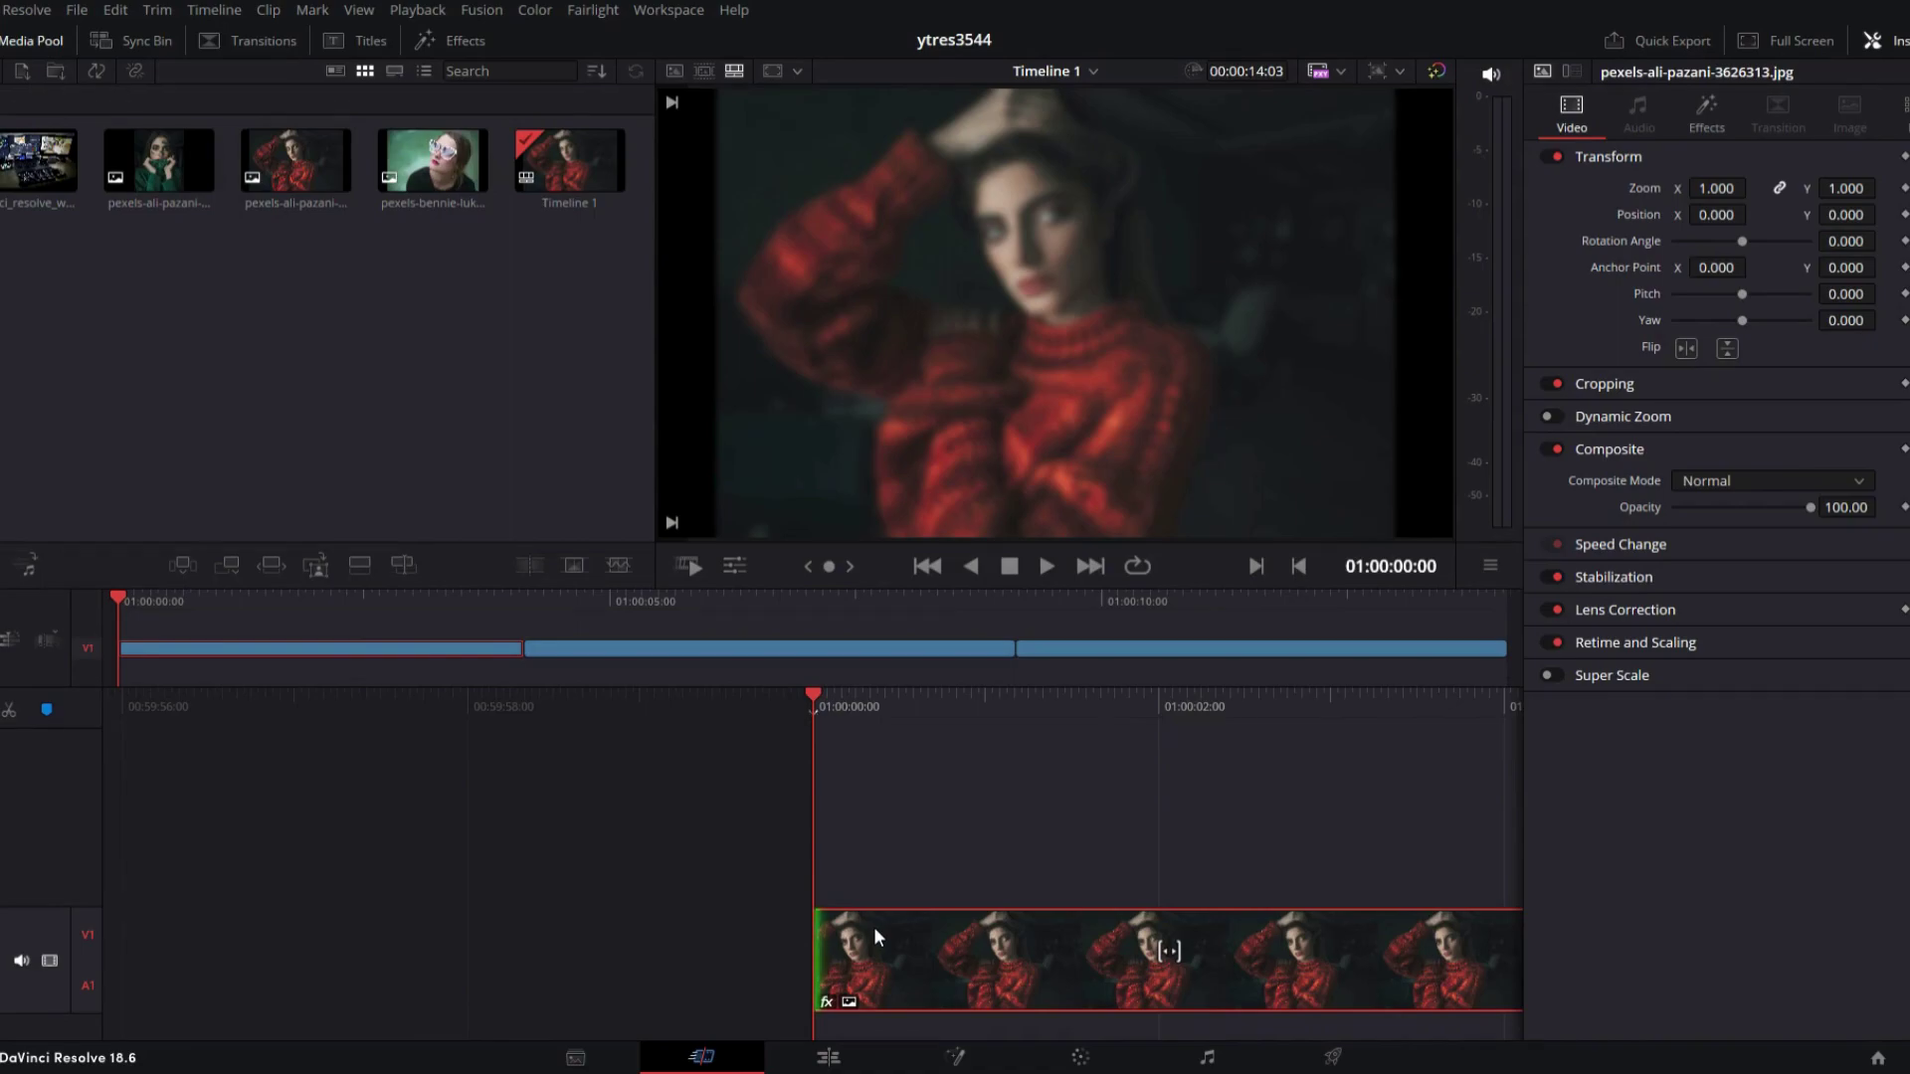
Switch to the Edit page and select the red-sweater pexels-ali-pazani portrait clip
left_click(828, 1057)
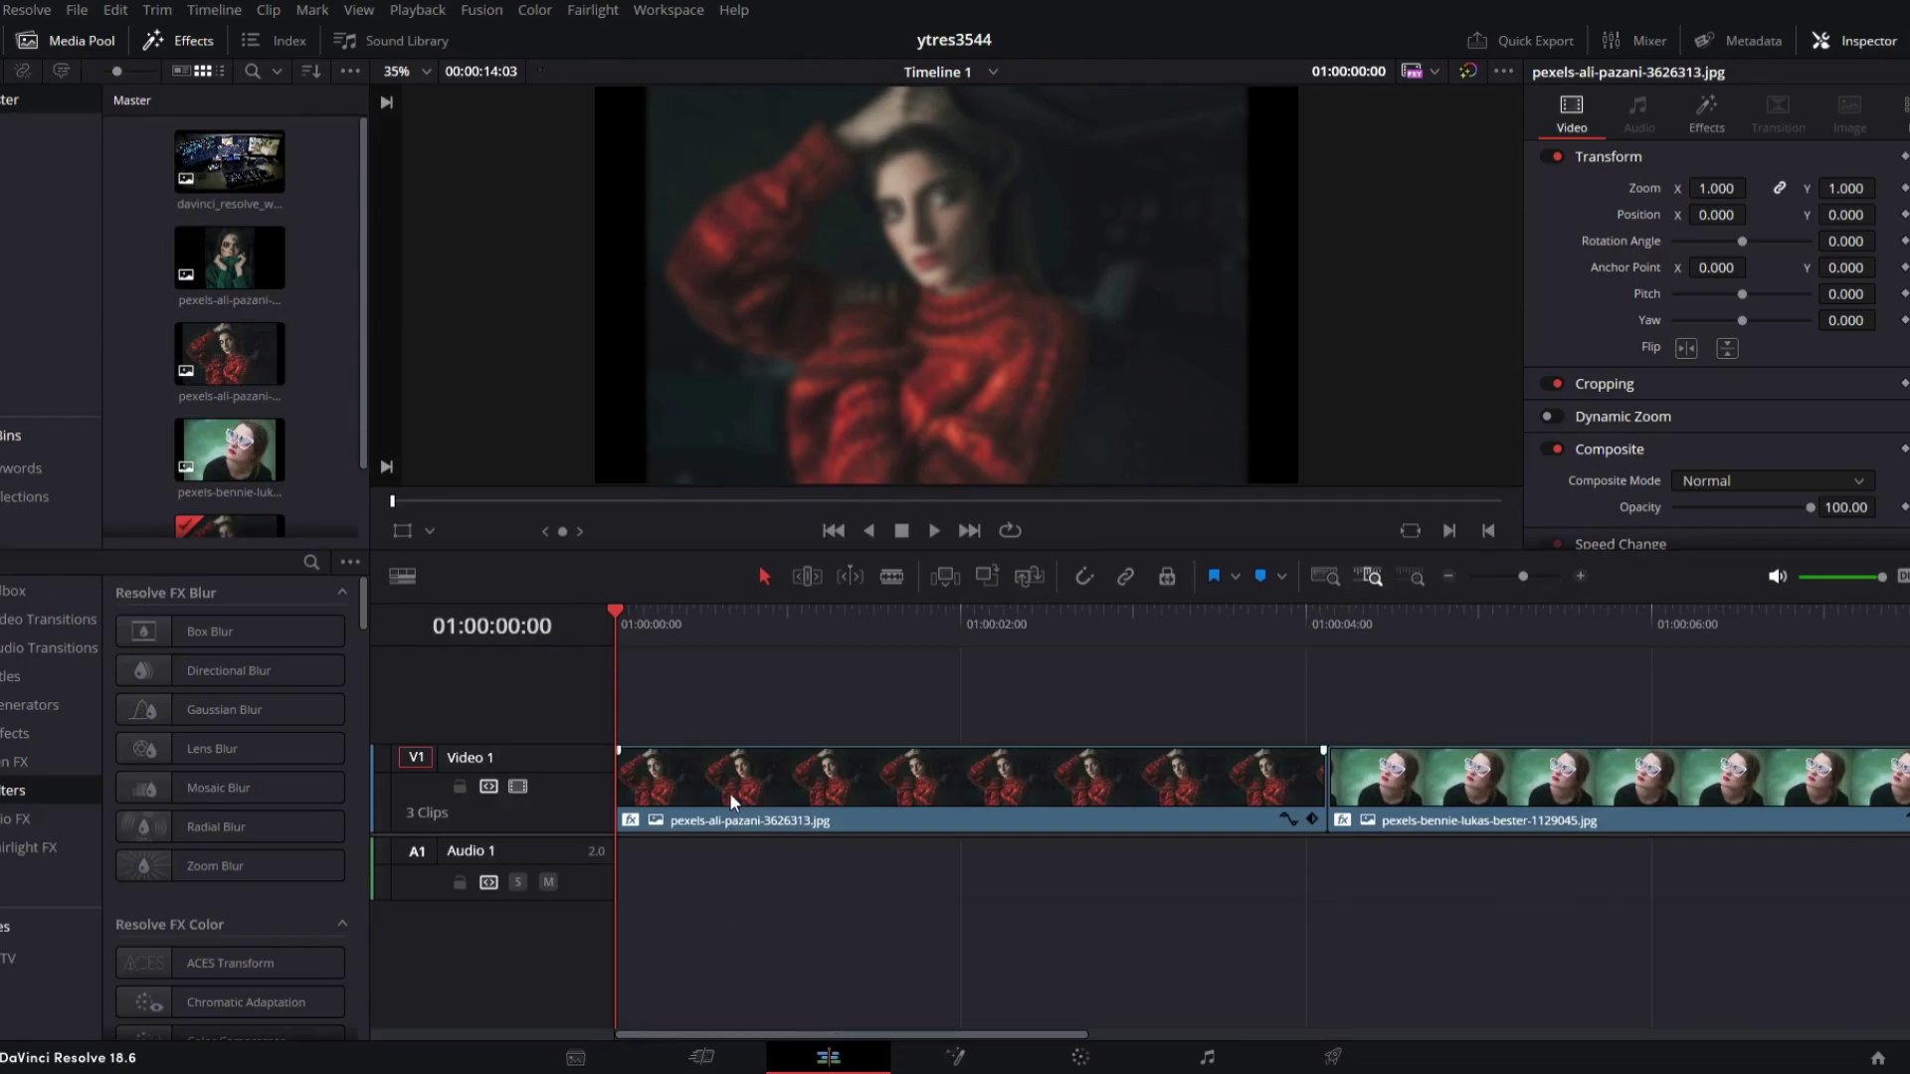
left_click(682, 767)
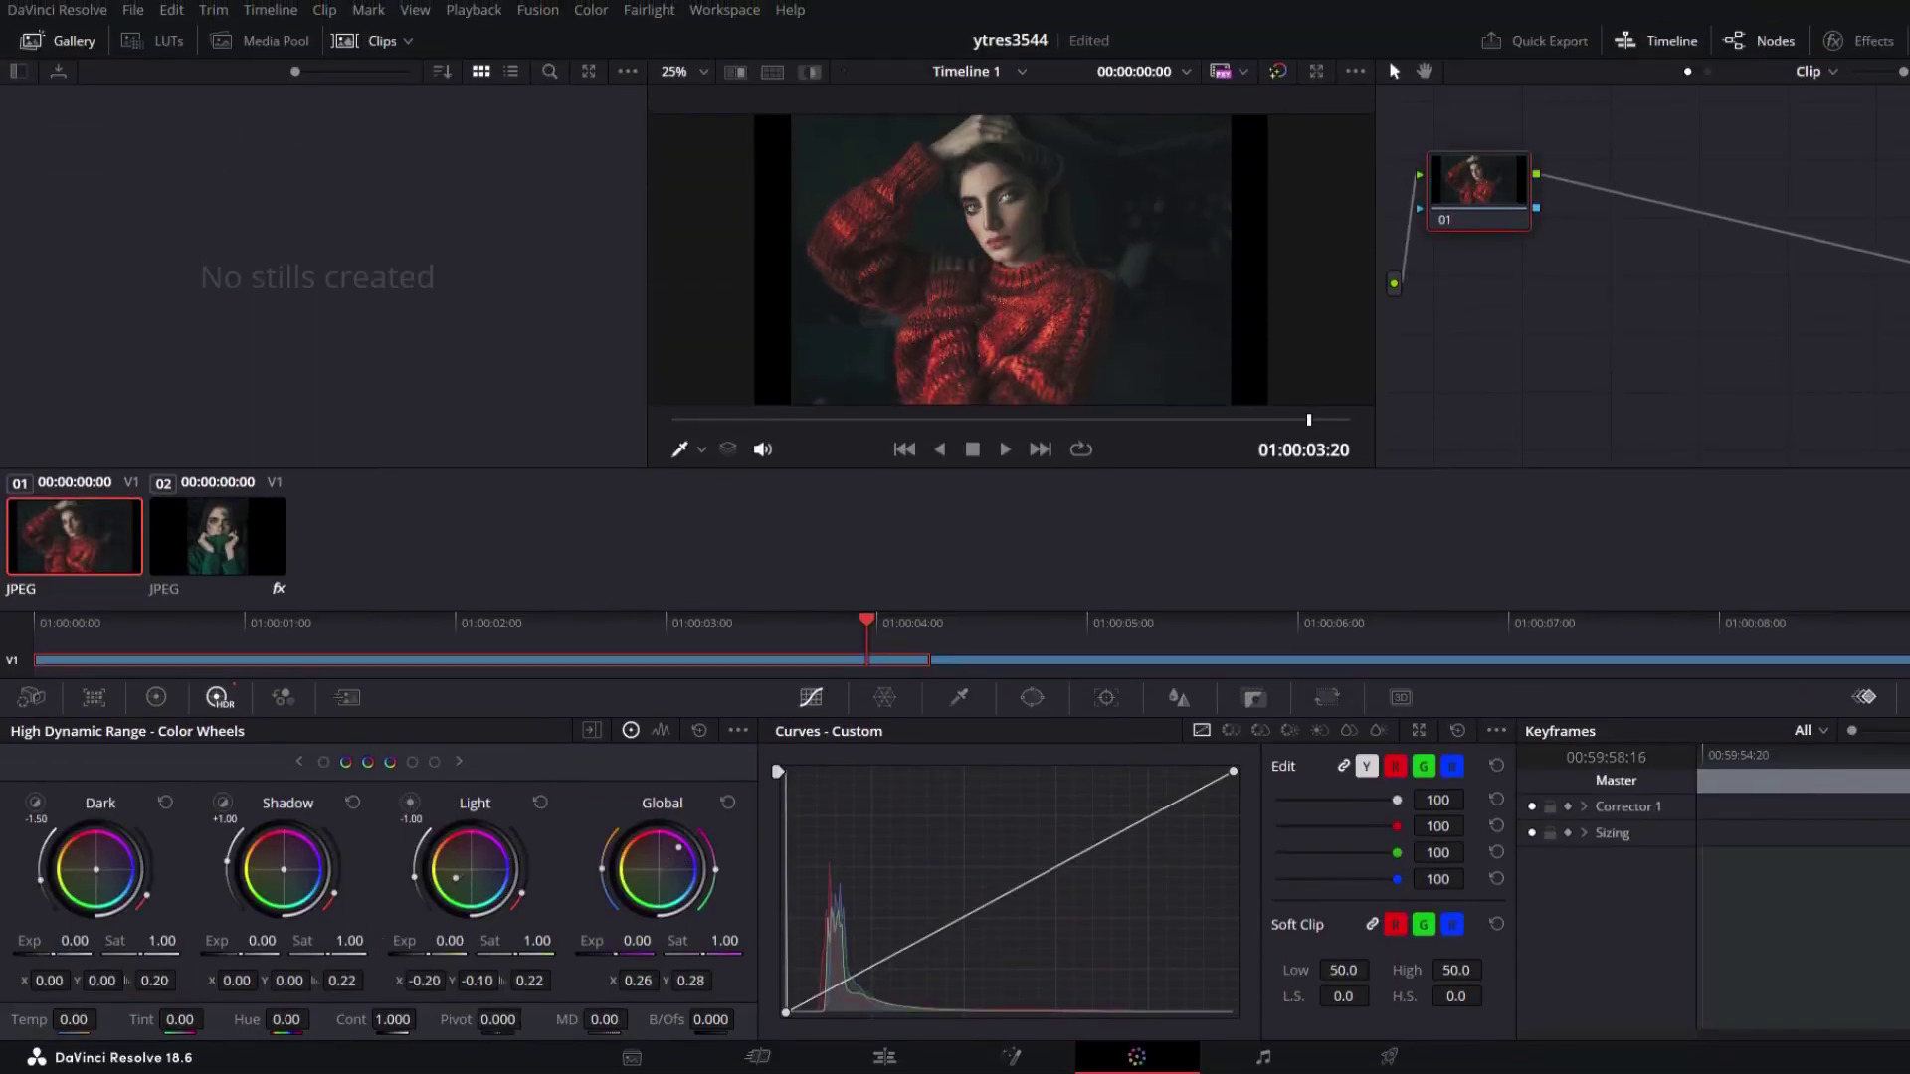
Shift the Light wheel balance down-left and push the Shadow wheel right for purple shadows
left_click_drag(455, 878, 446, 884)
left_click_drag(298, 882, 311, 879)
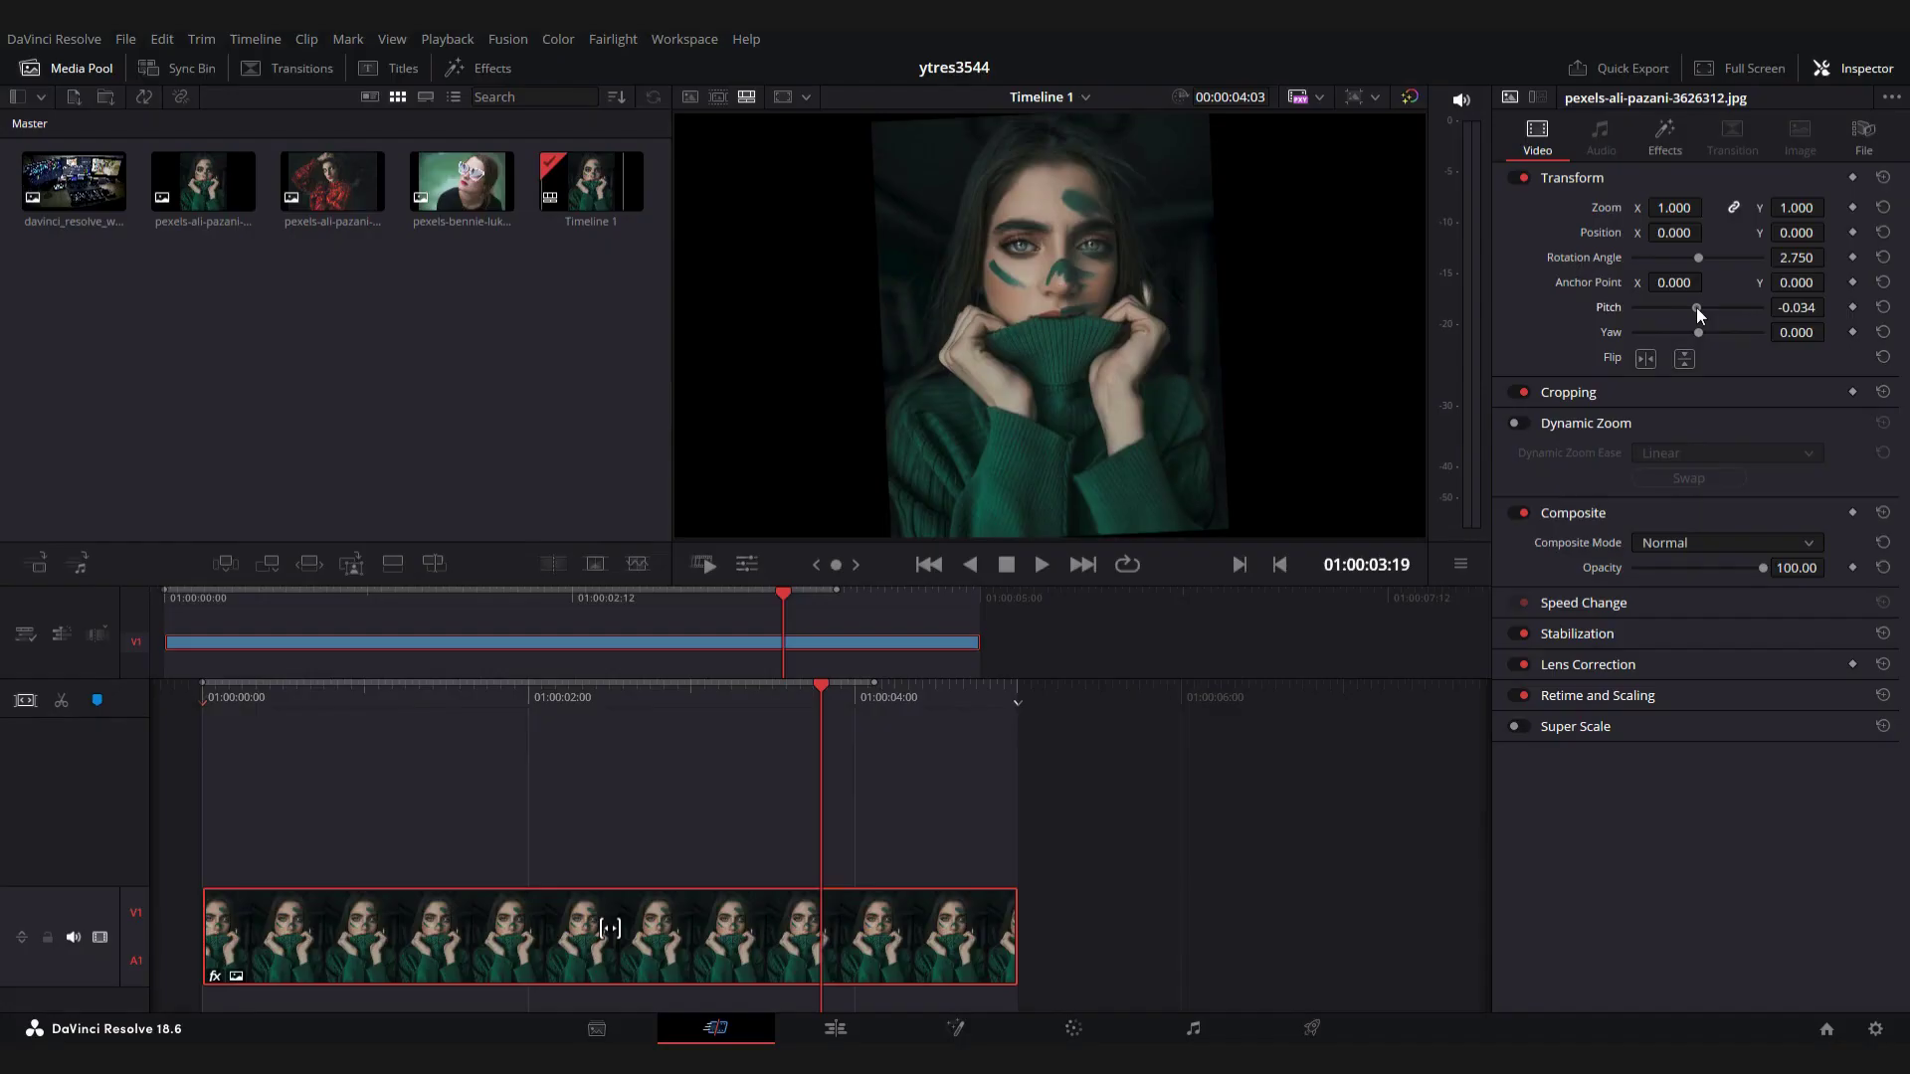
Tilt the green-sweater portrait with Pitch and Yaw, then reset both to zero
left_click_drag(1697, 308, 1675, 312)
left_click(1883, 308)
mouse_move(1701, 331)
left_mouse_down()
mouse_move(1721, 330)
mouse_move(1675, 332)
mouse_move(1691, 331)
left_mouse_up()
double_click(1691, 331)
Toggle Flip horizontal, change the Rotation Angle, and move the playhead to 01:00:02:16
left_click(1647, 360)
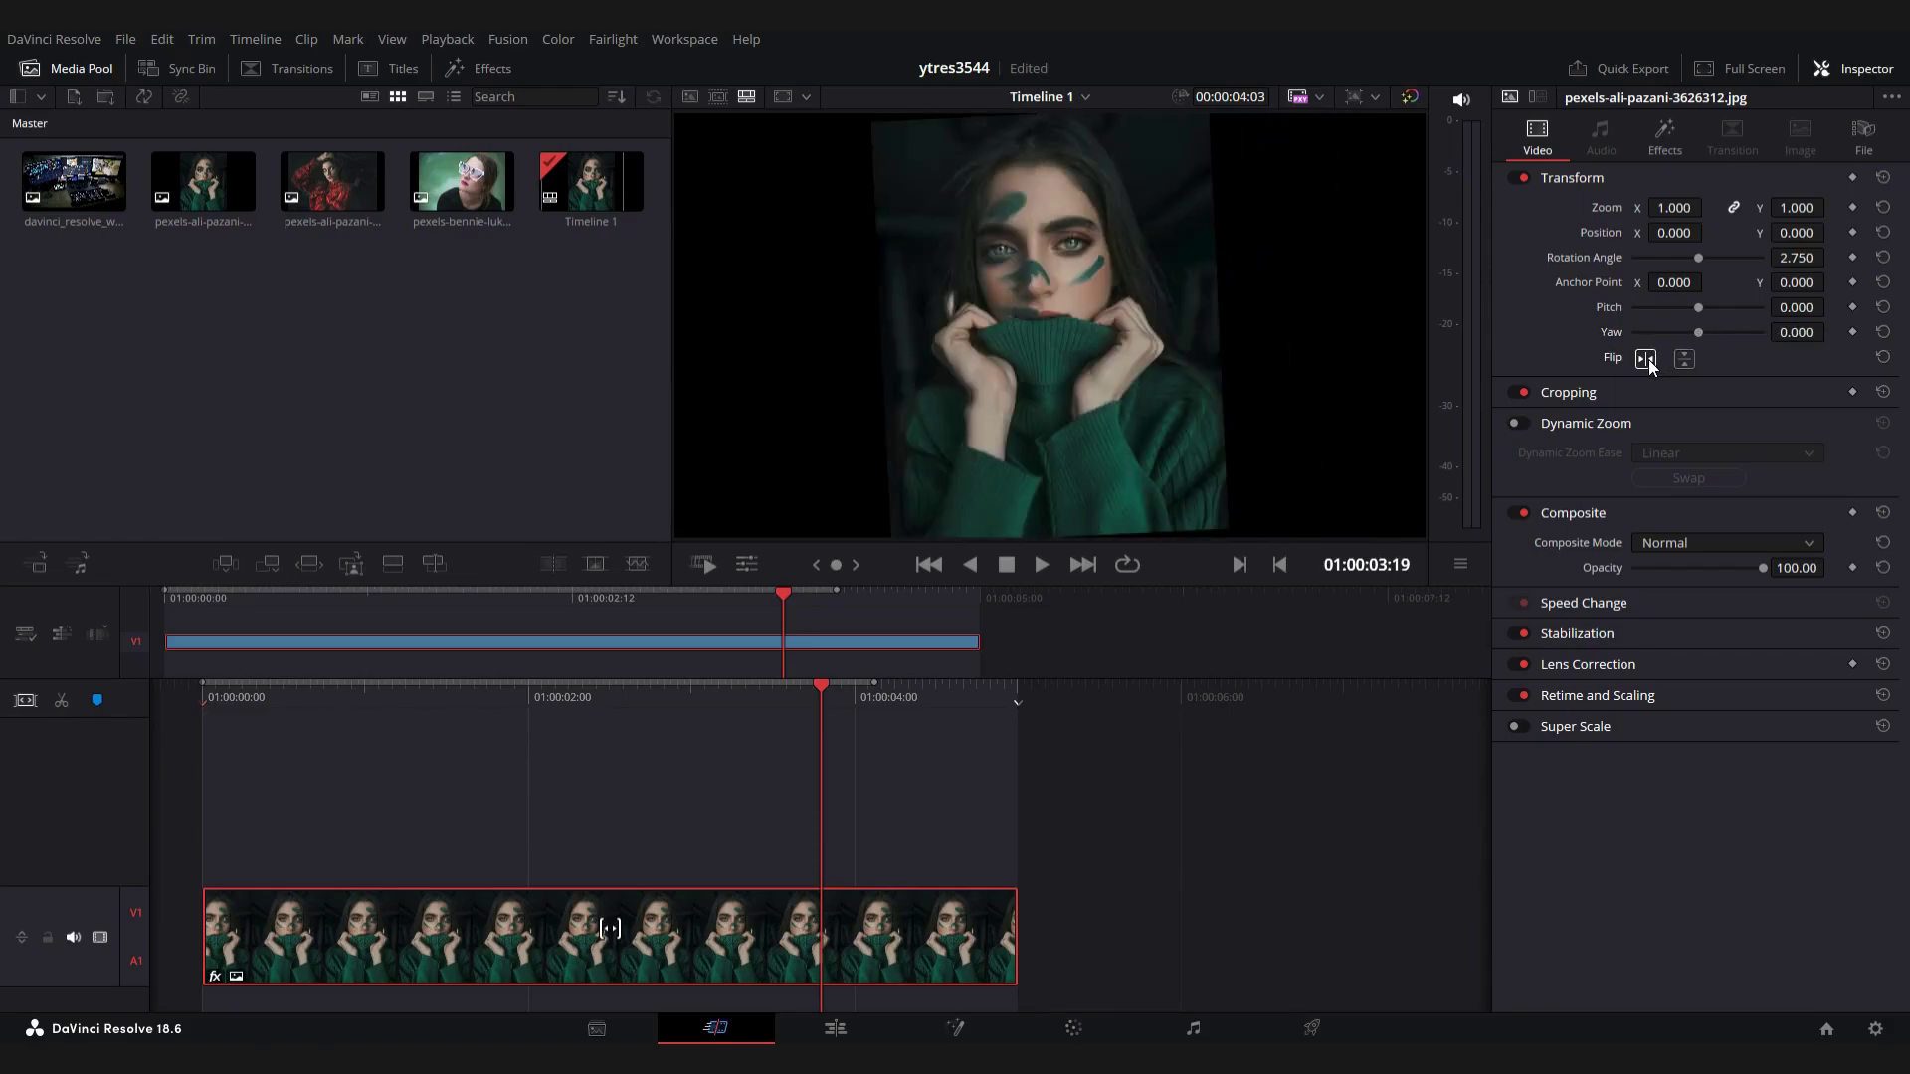
left_click(1647, 360)
left_click(1647, 360)
left_click_drag(1697, 260, 1627, 259)
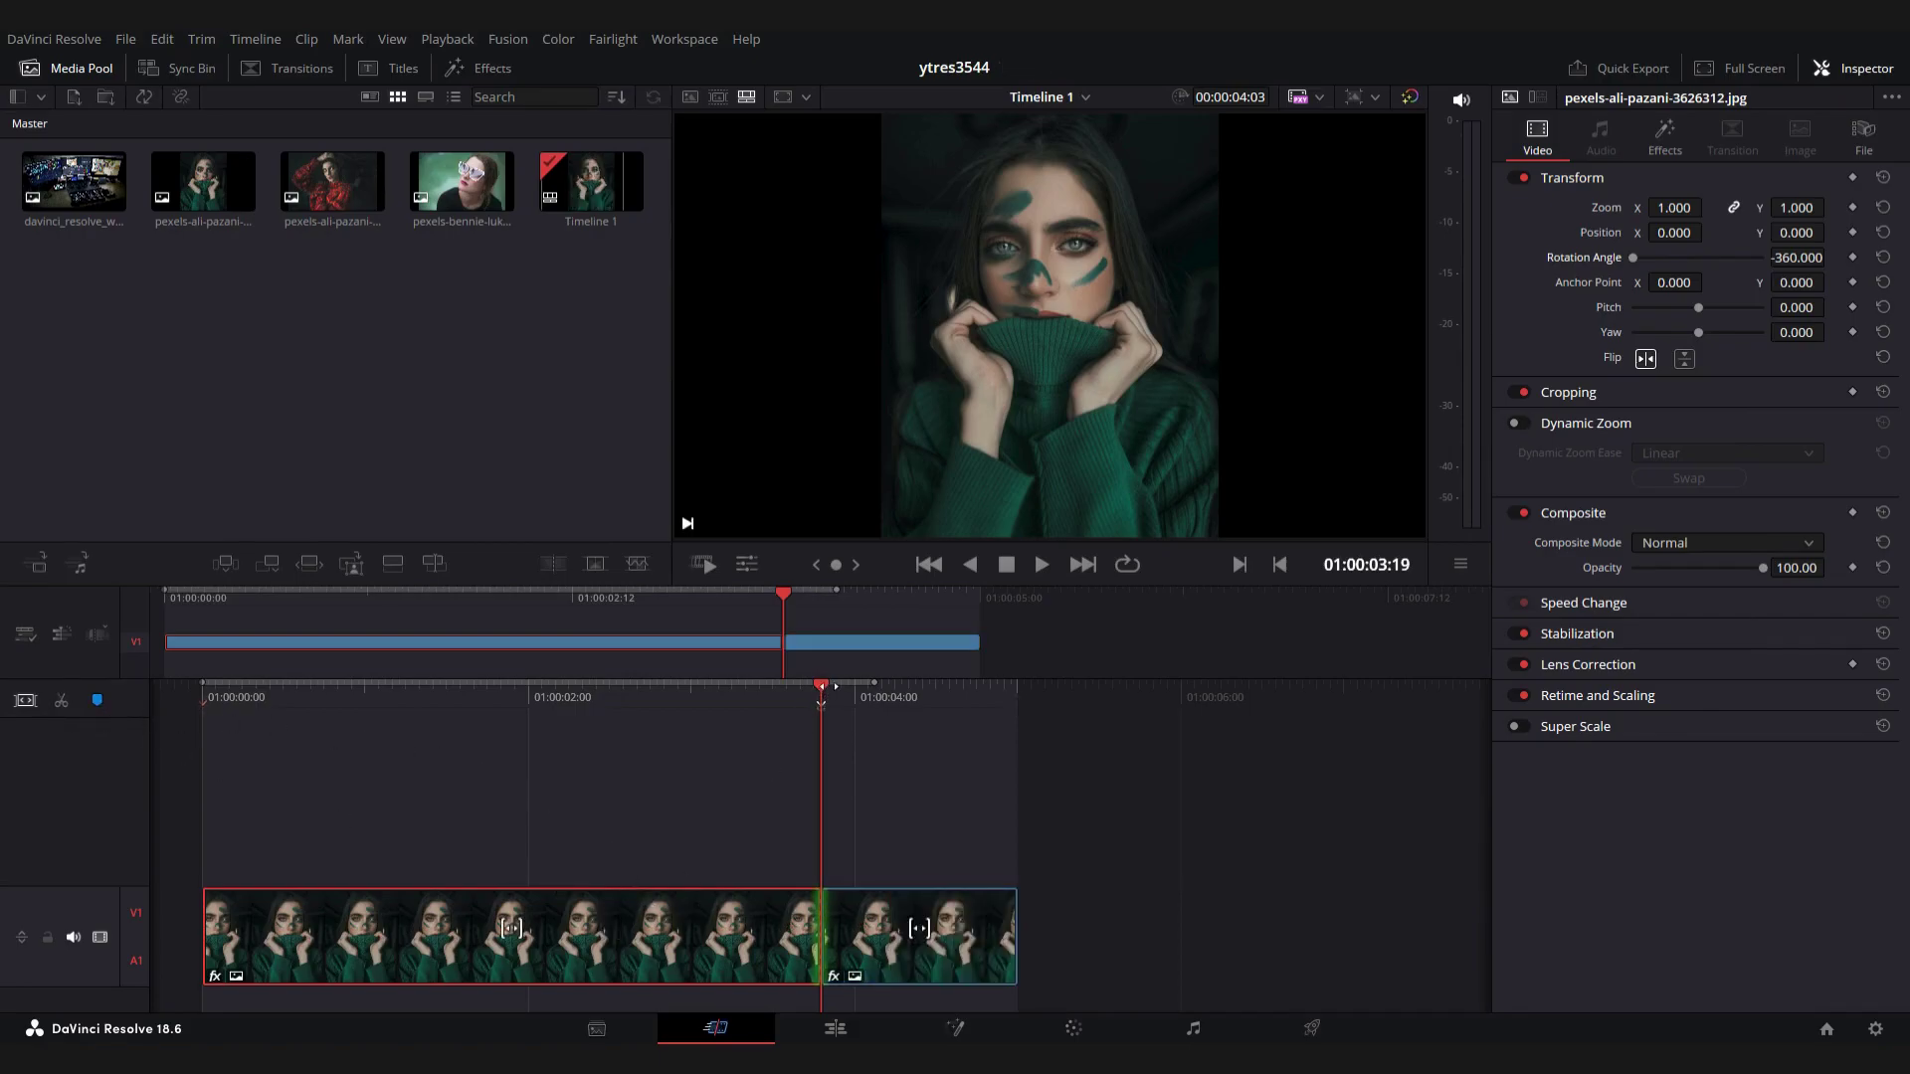
left_click_drag(821, 935, 868, 935)
left_click_drag(868, 700, 1025, 696)
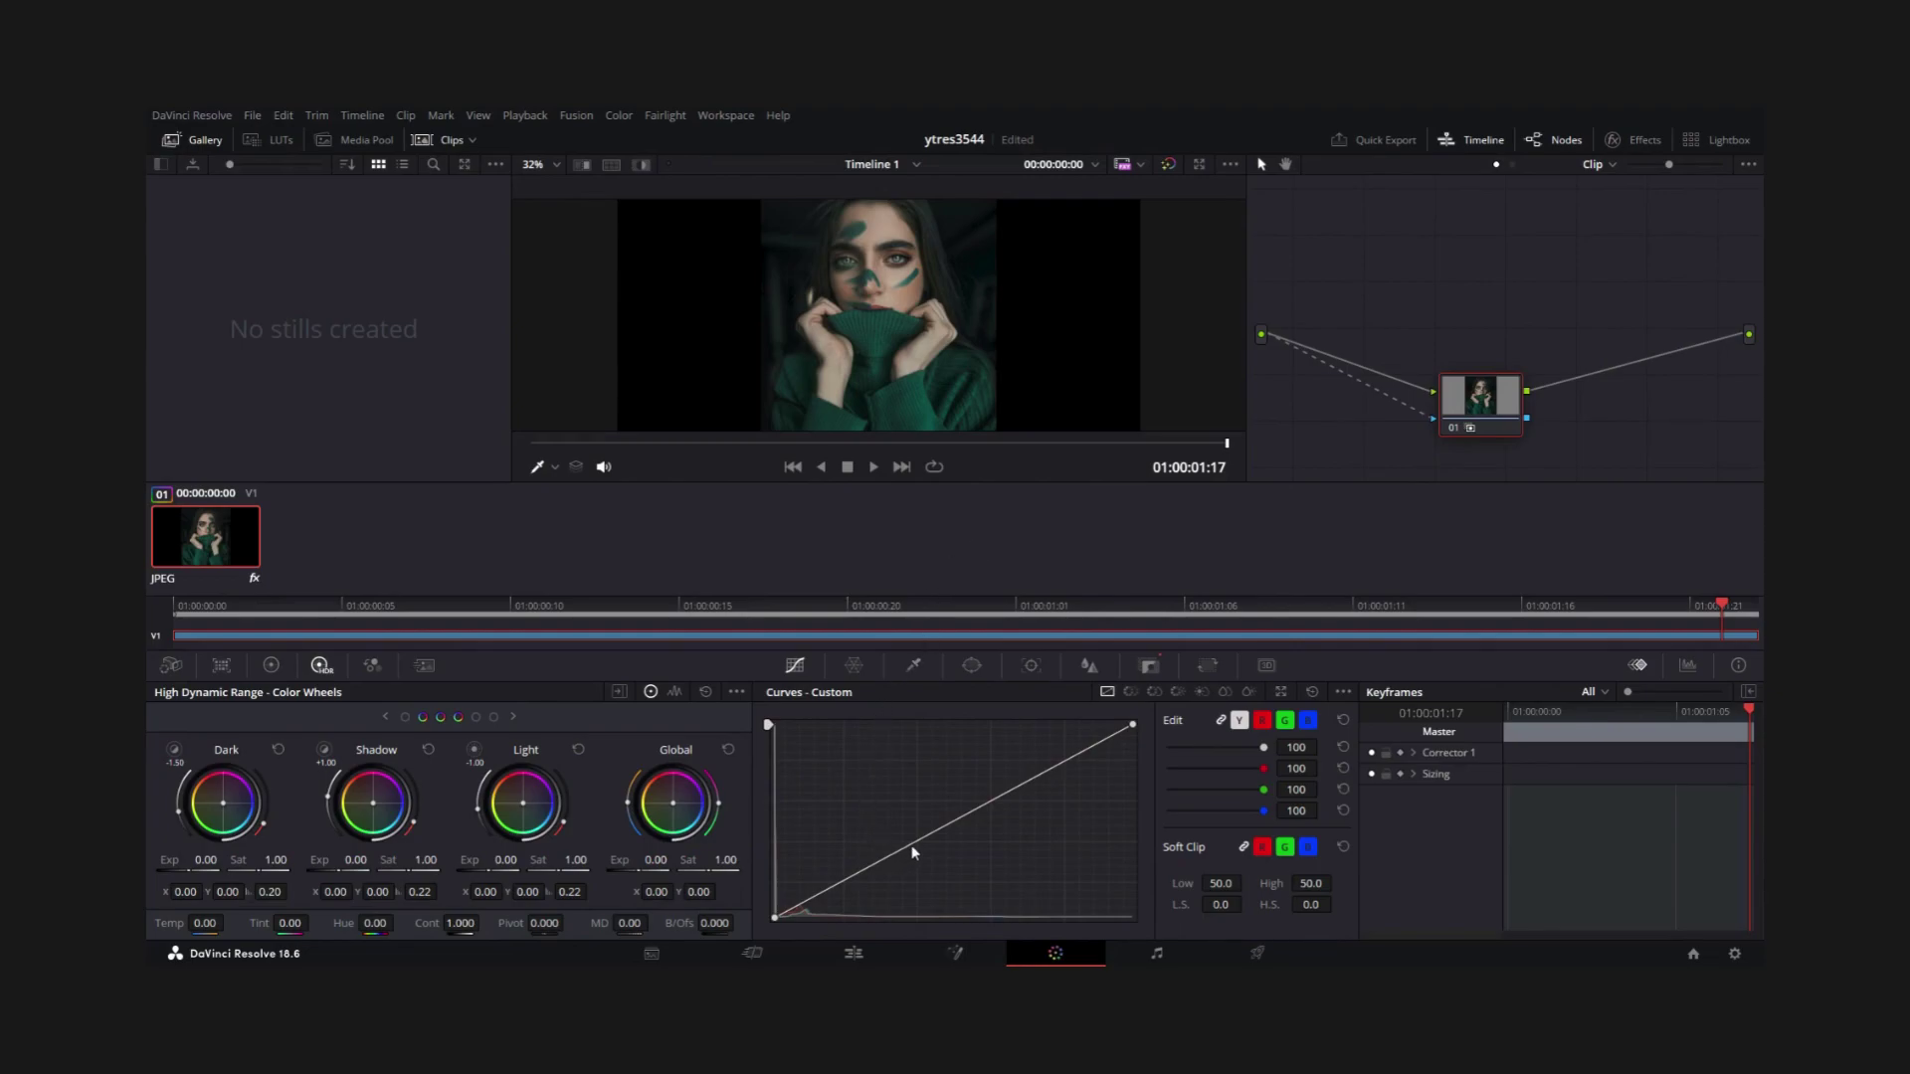
Darken the image with the luma curve, then reset the Shadow wheel balance to 0.00
mouse_move(912, 846)
left_mouse_down()
mouse_move(1066, 888)
mouse_move(904, 828)
left_mouse_up()
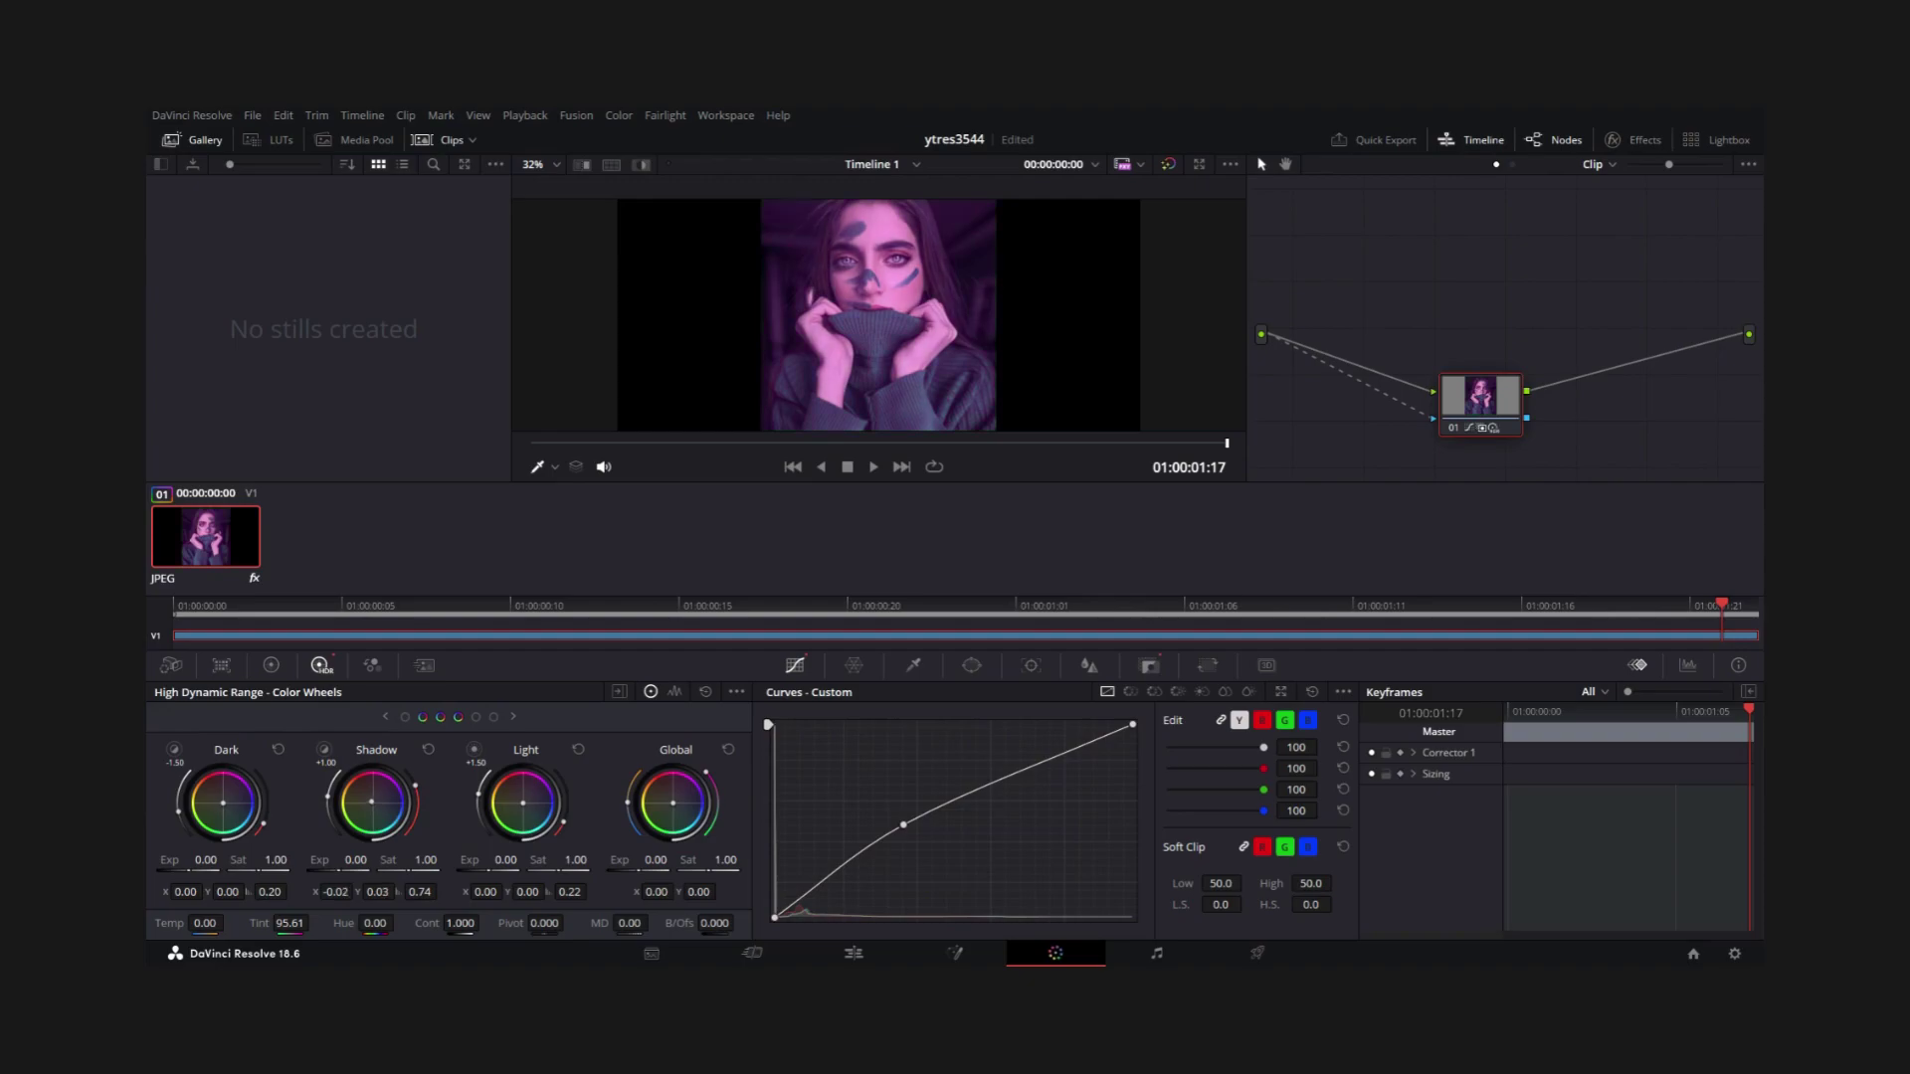
left_click(425, 751)
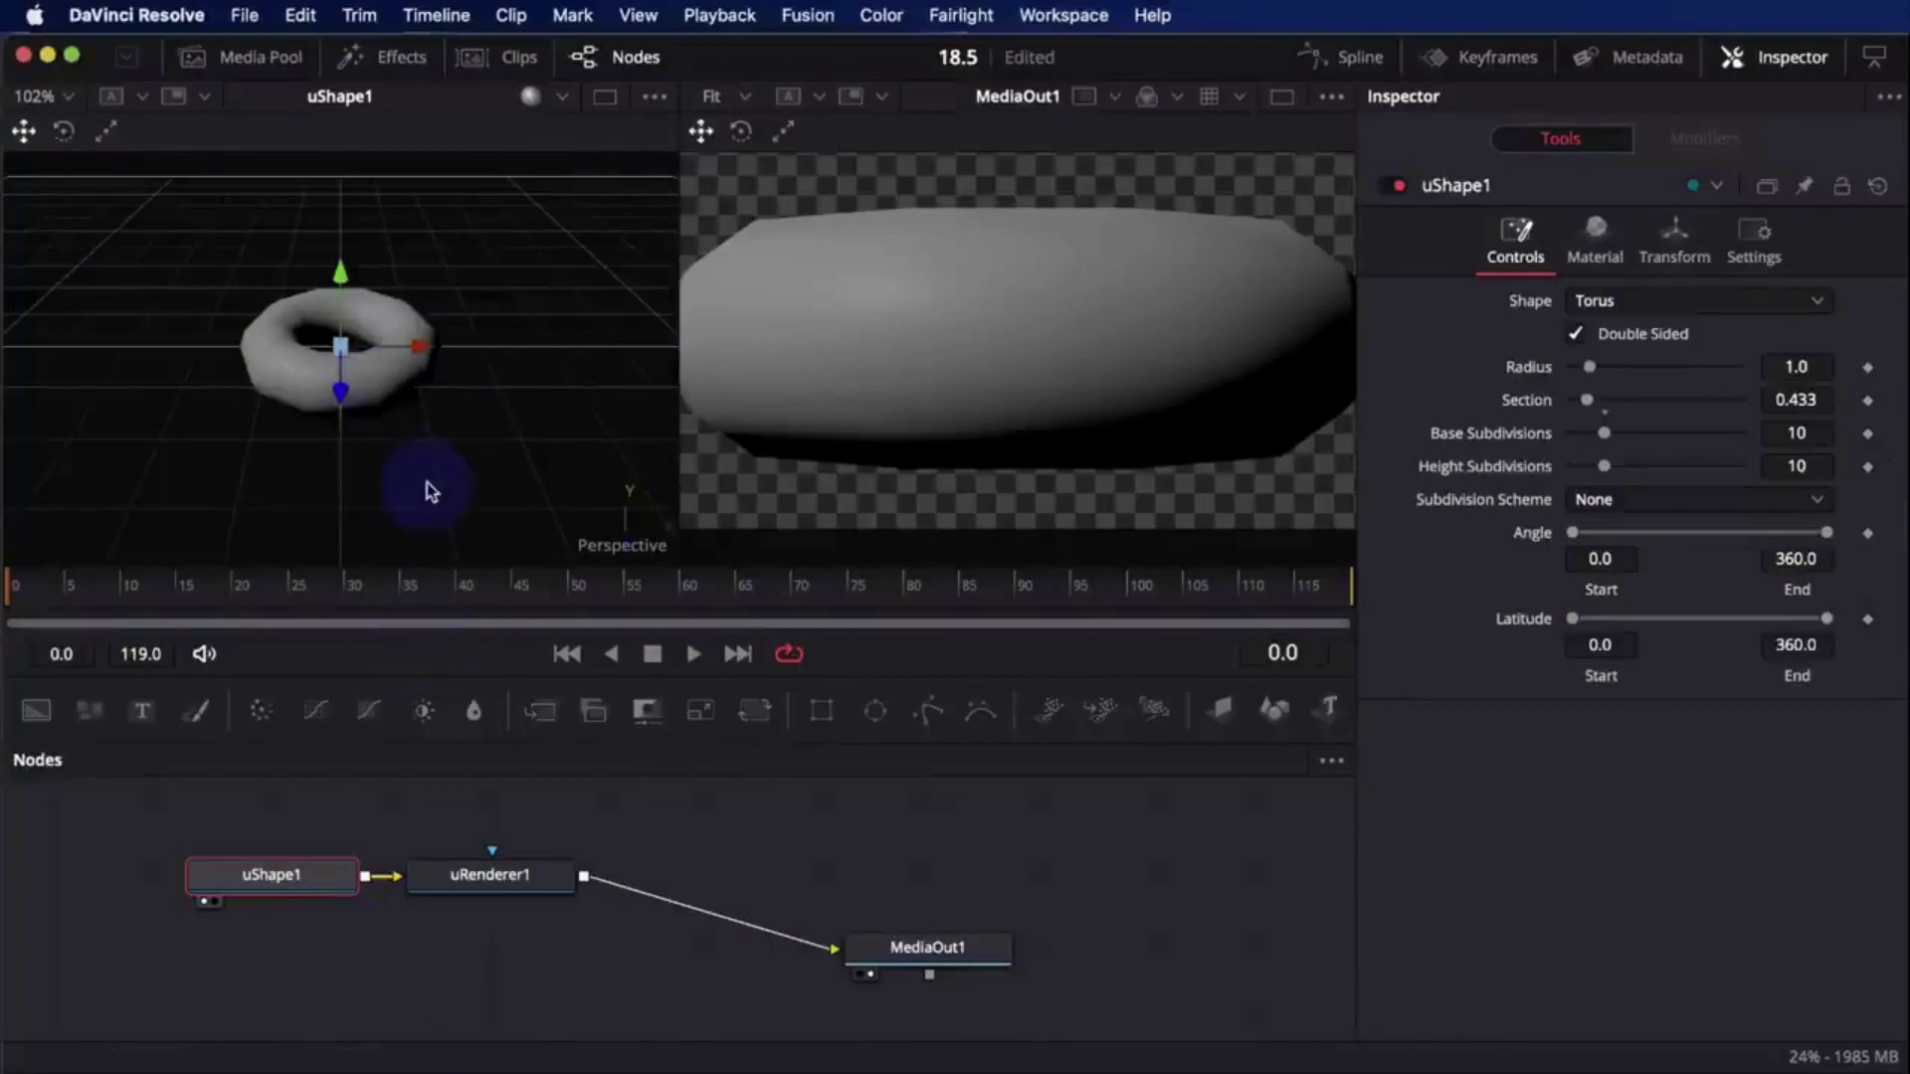
Add a uDome Light found by searching 'usd' to the torus scene and orbit the 3D view
key("shift+space")
type("usd")
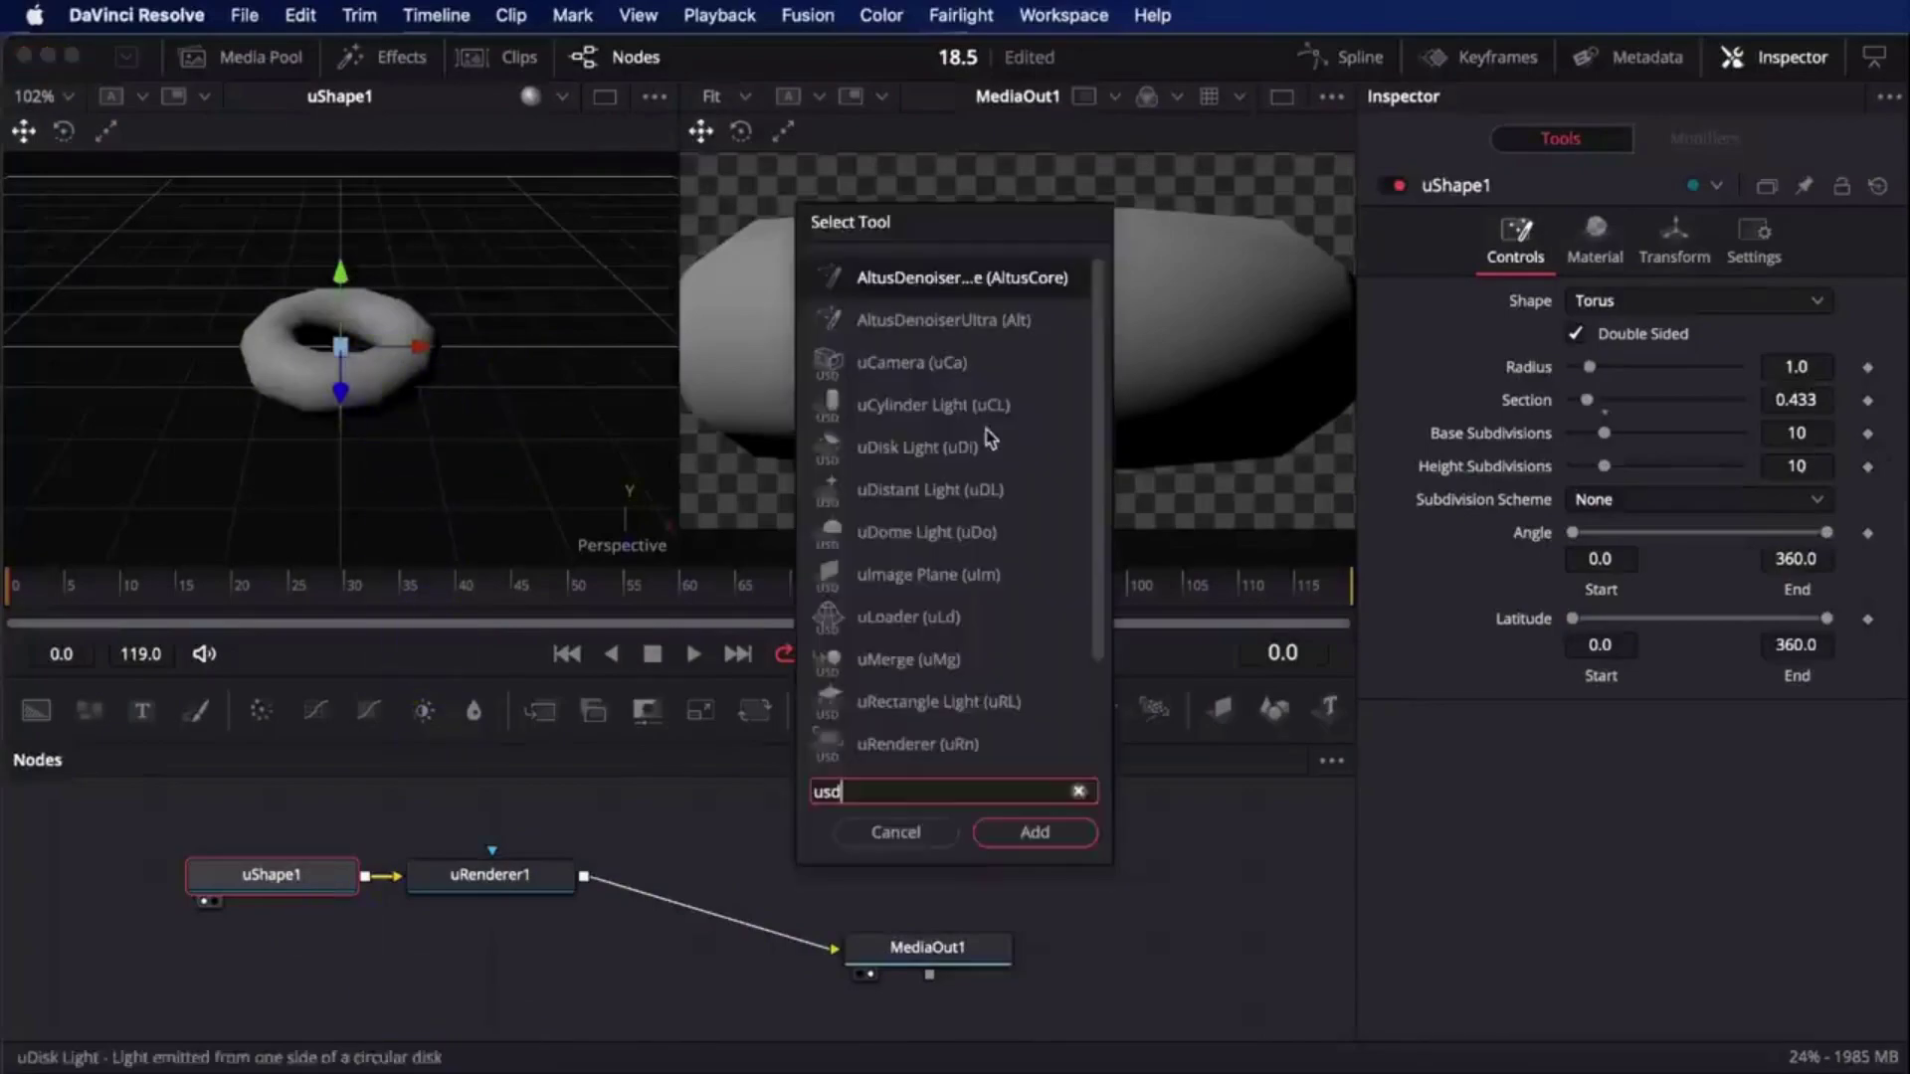
scroll(930, 403, "down", 1)
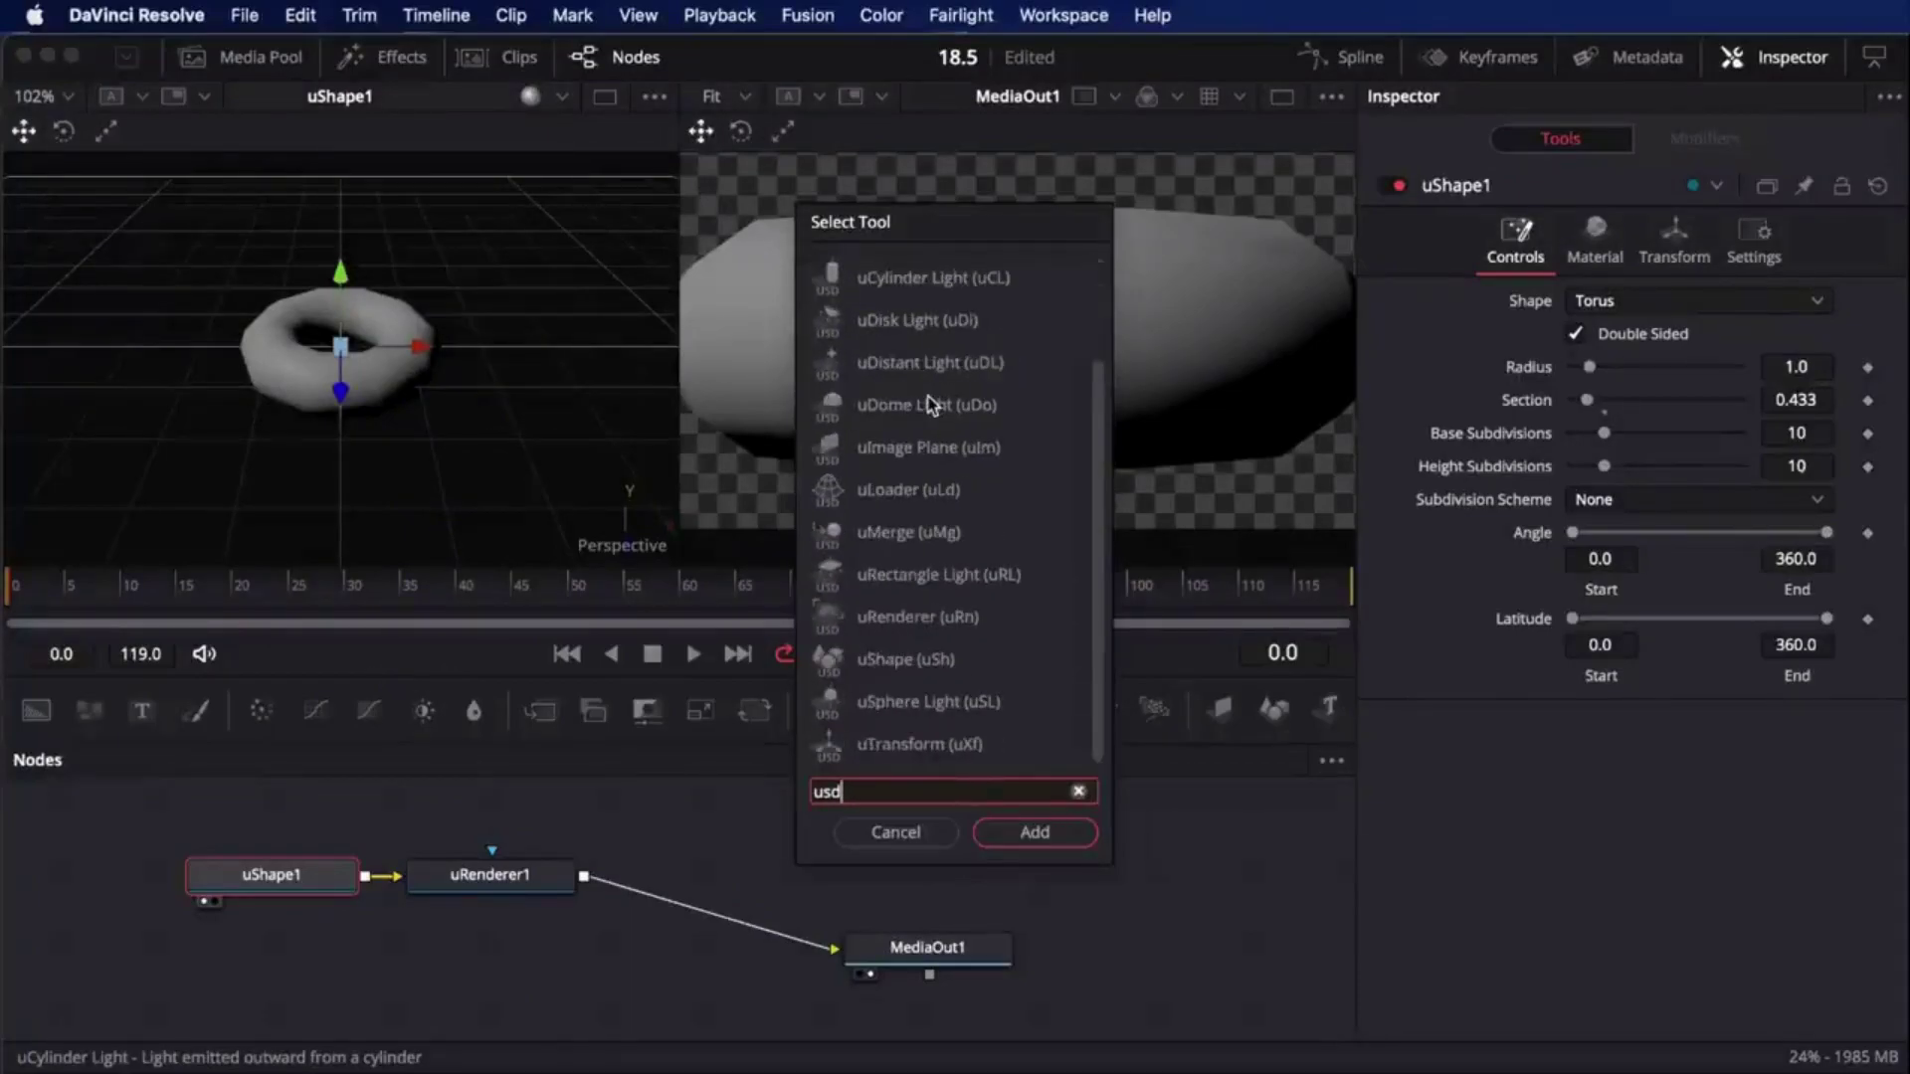
left_click(930, 403)
left_click(1034, 831)
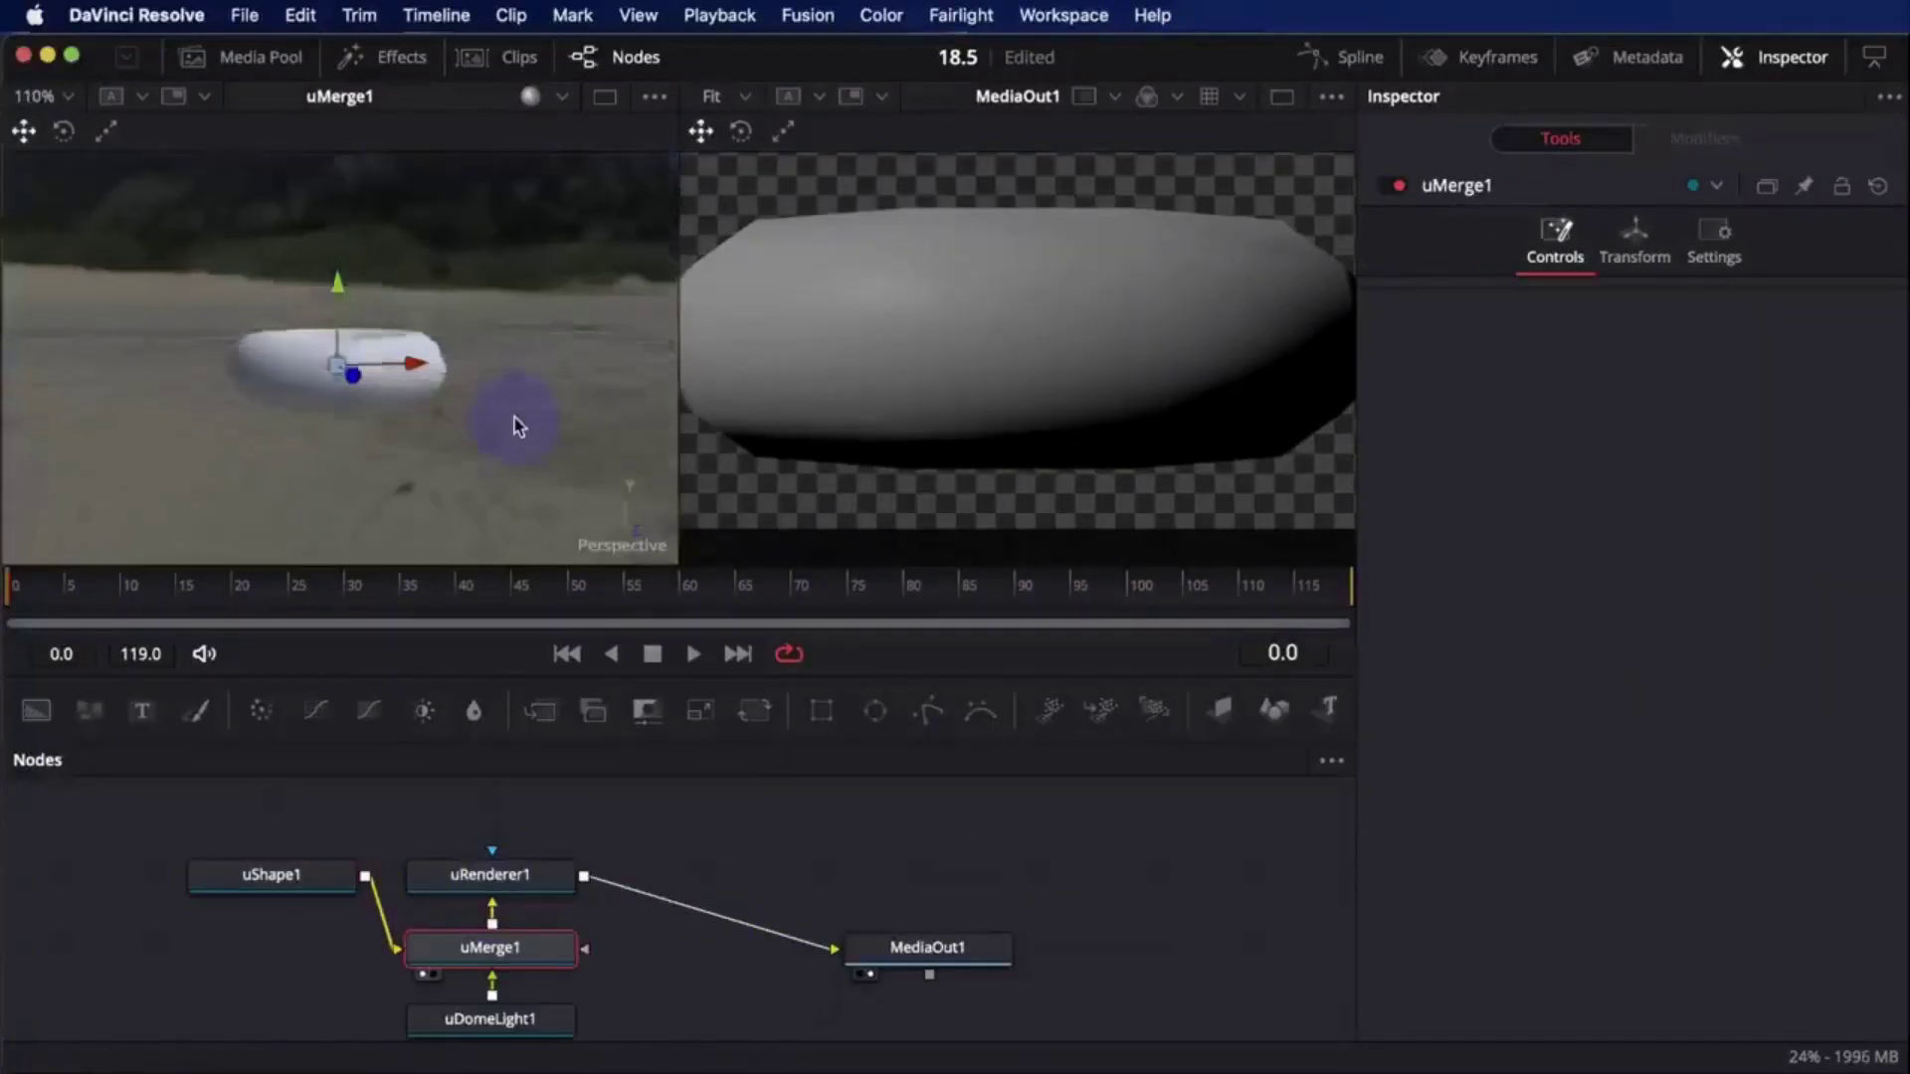
left_click_drag(517, 426, 516, 422)
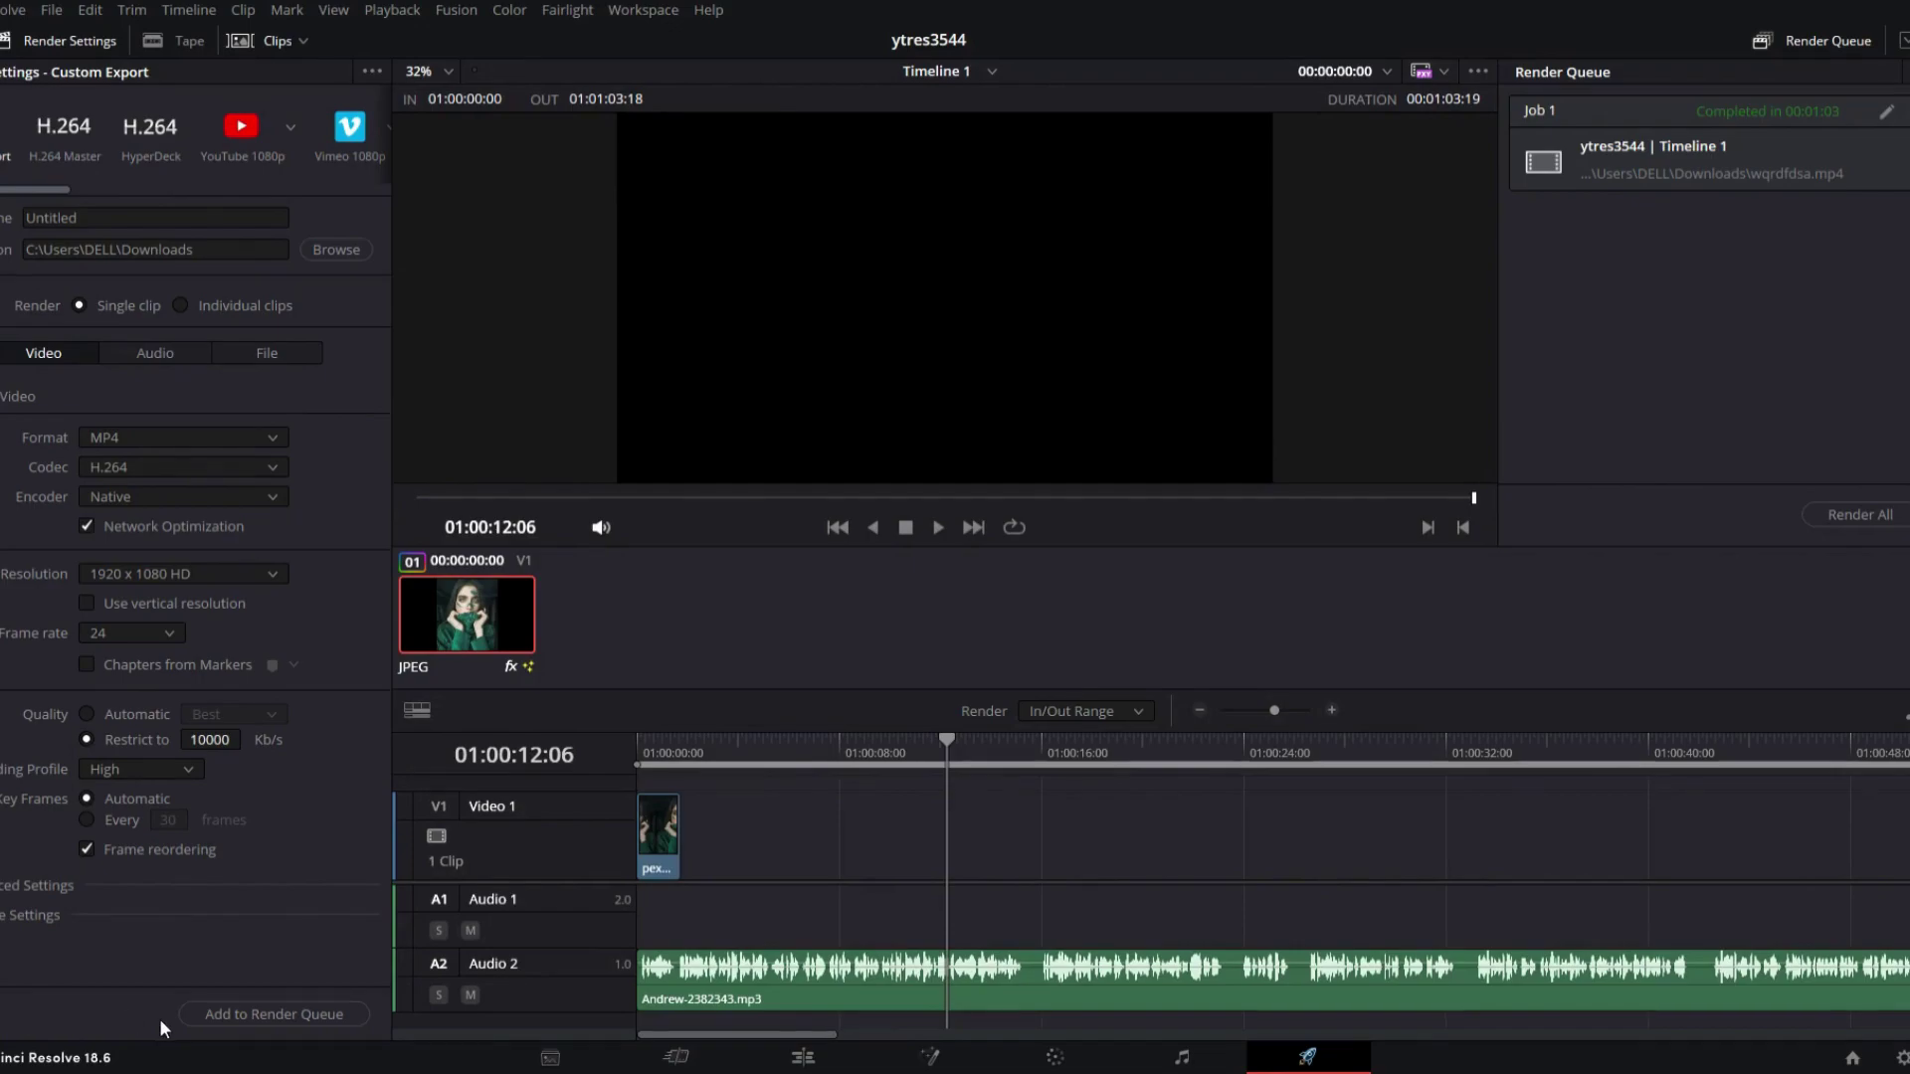
Queue the Untitled.mp4 export, delete the finished Job 1, and render all jobs
left_click(243, 1023)
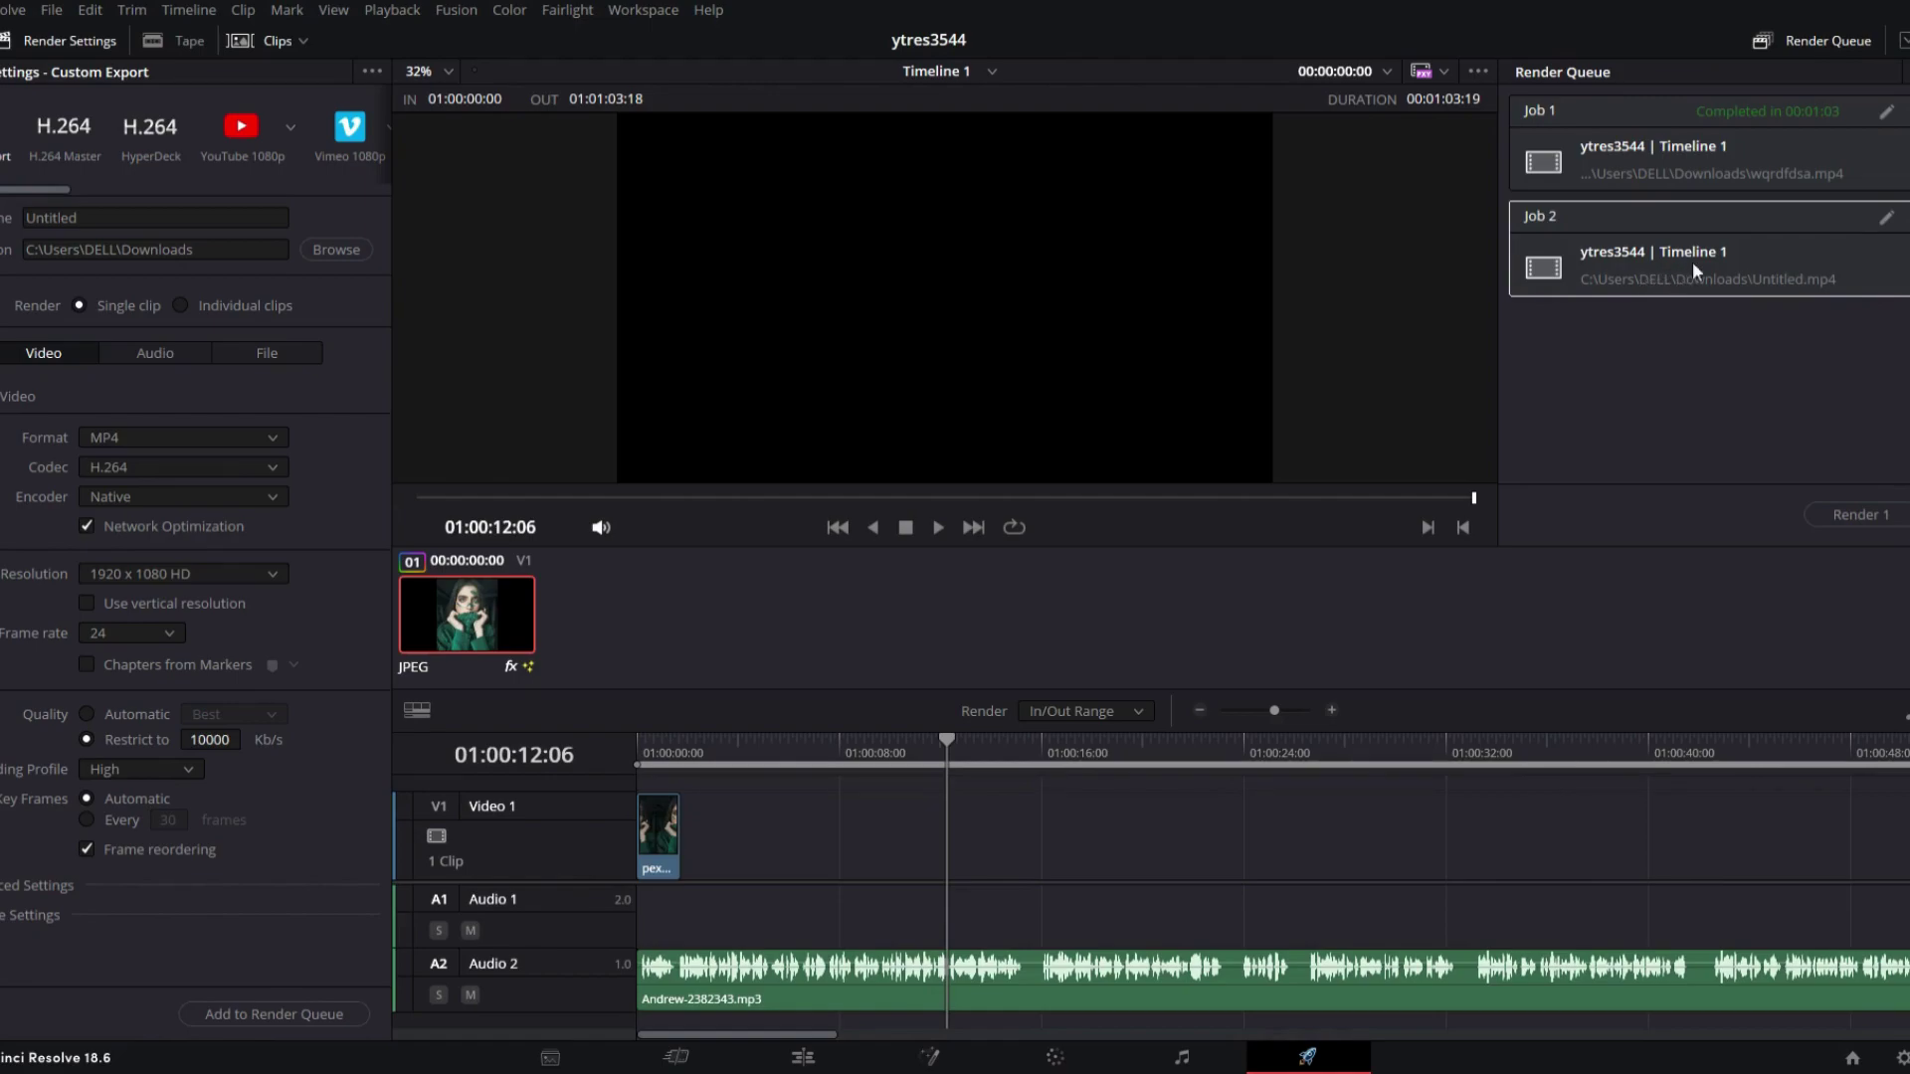
left_click(1904, 112)
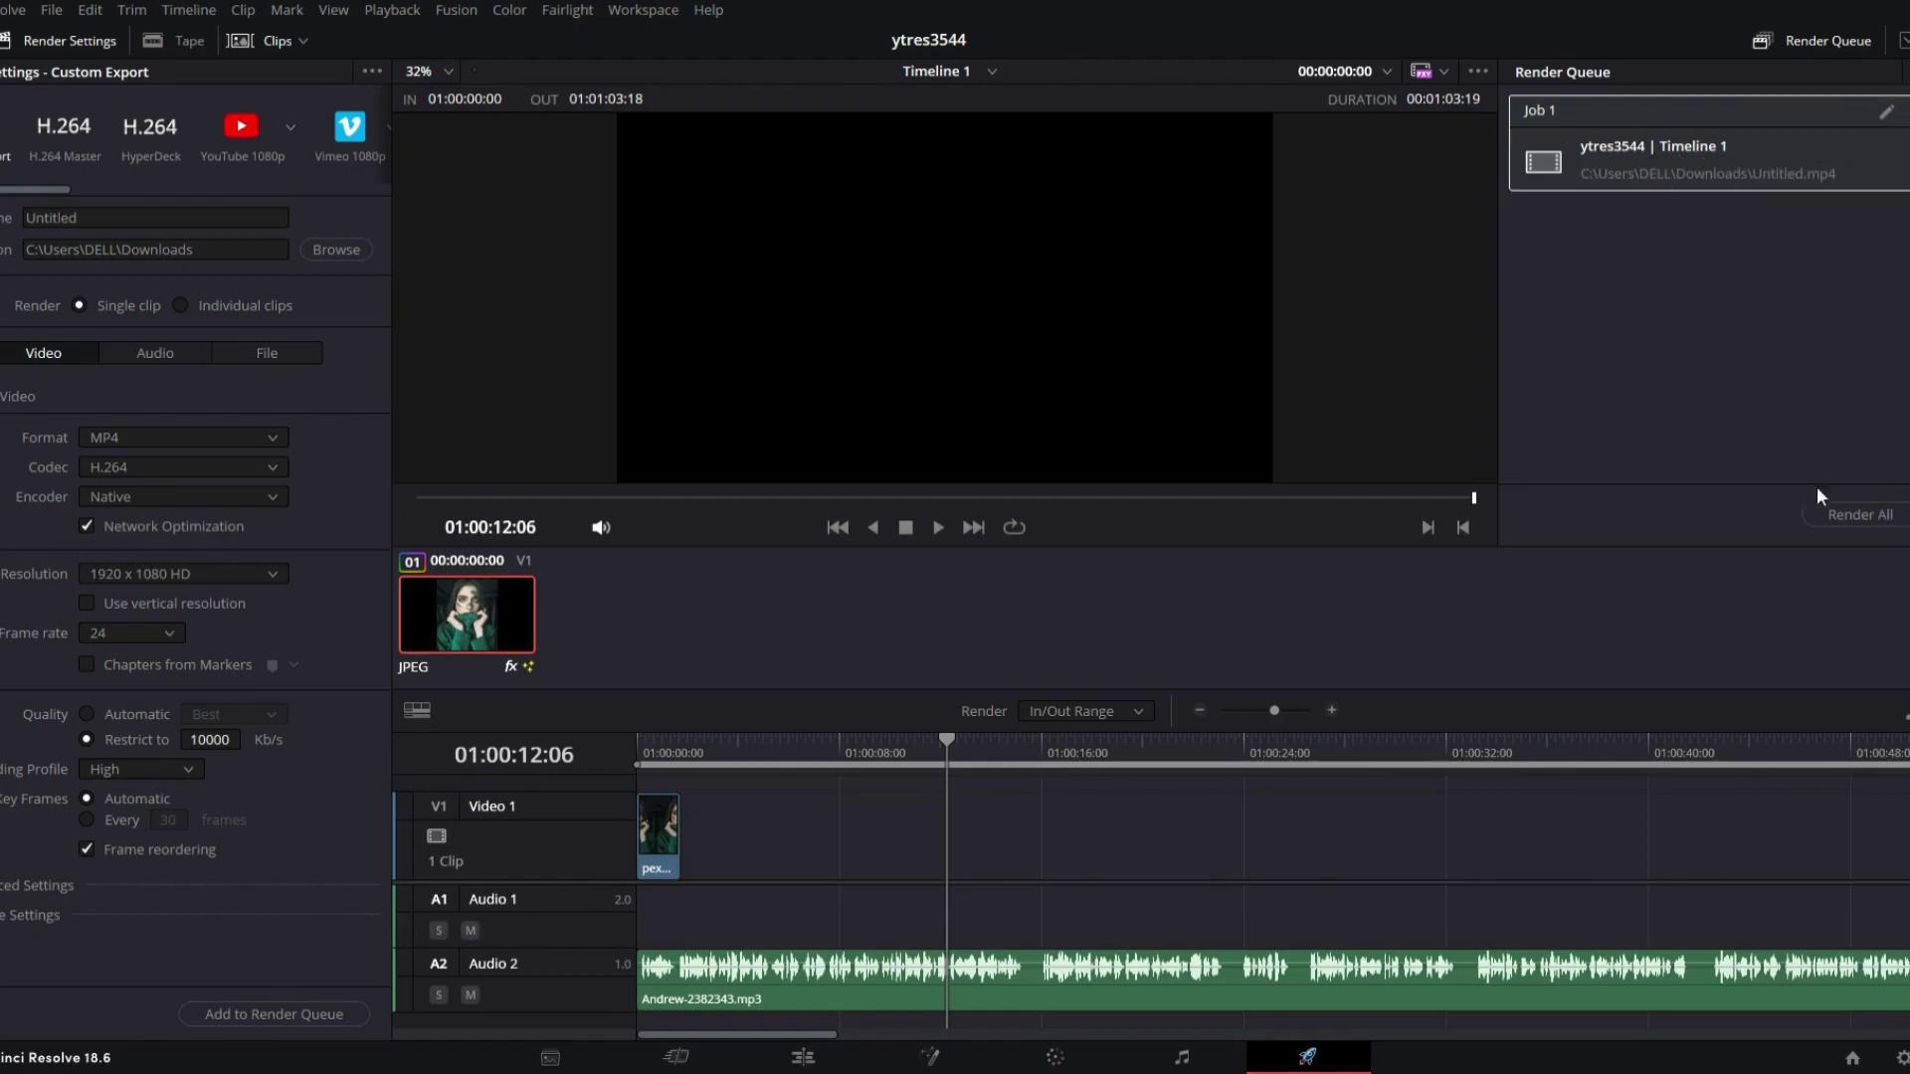
left_click(1852, 514)
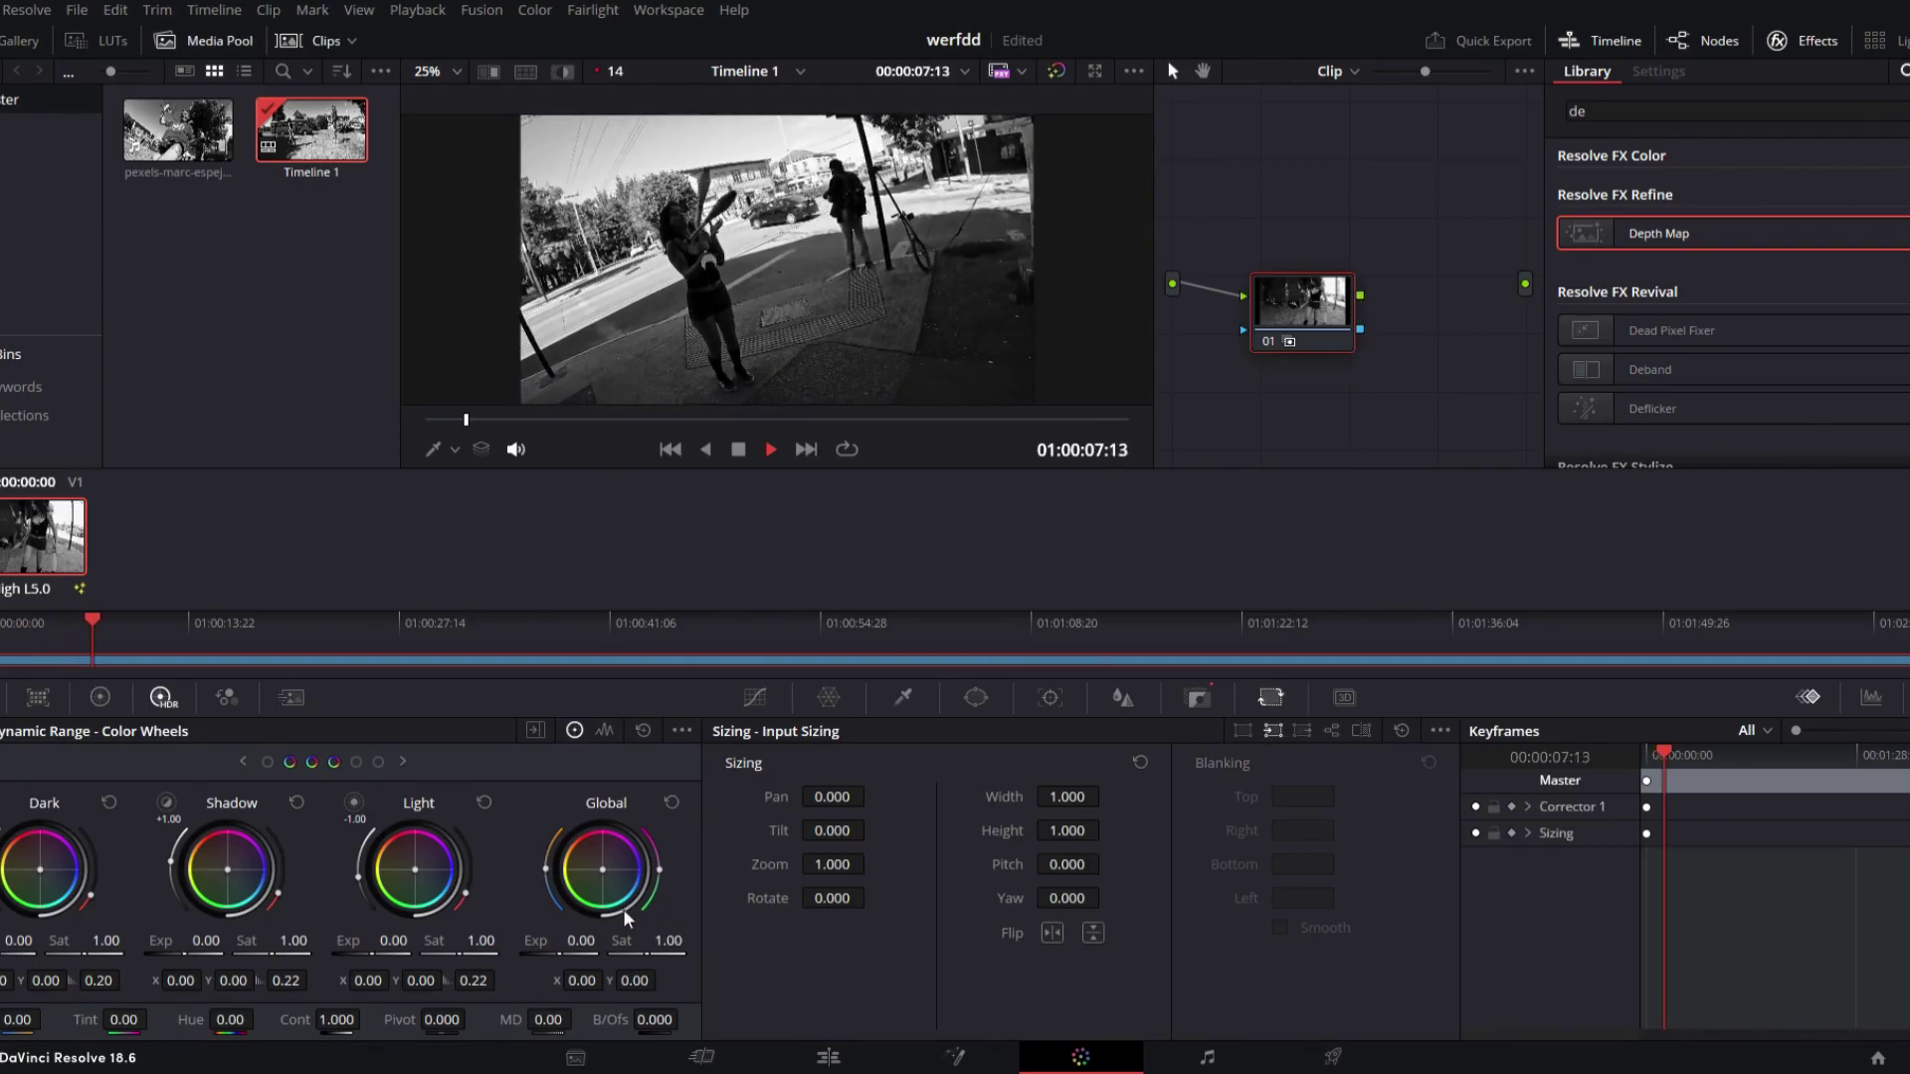
Raise the Global wheel Tint to 86.78 and lift the Light wheel
left_click_drag(661, 874, 666, 841)
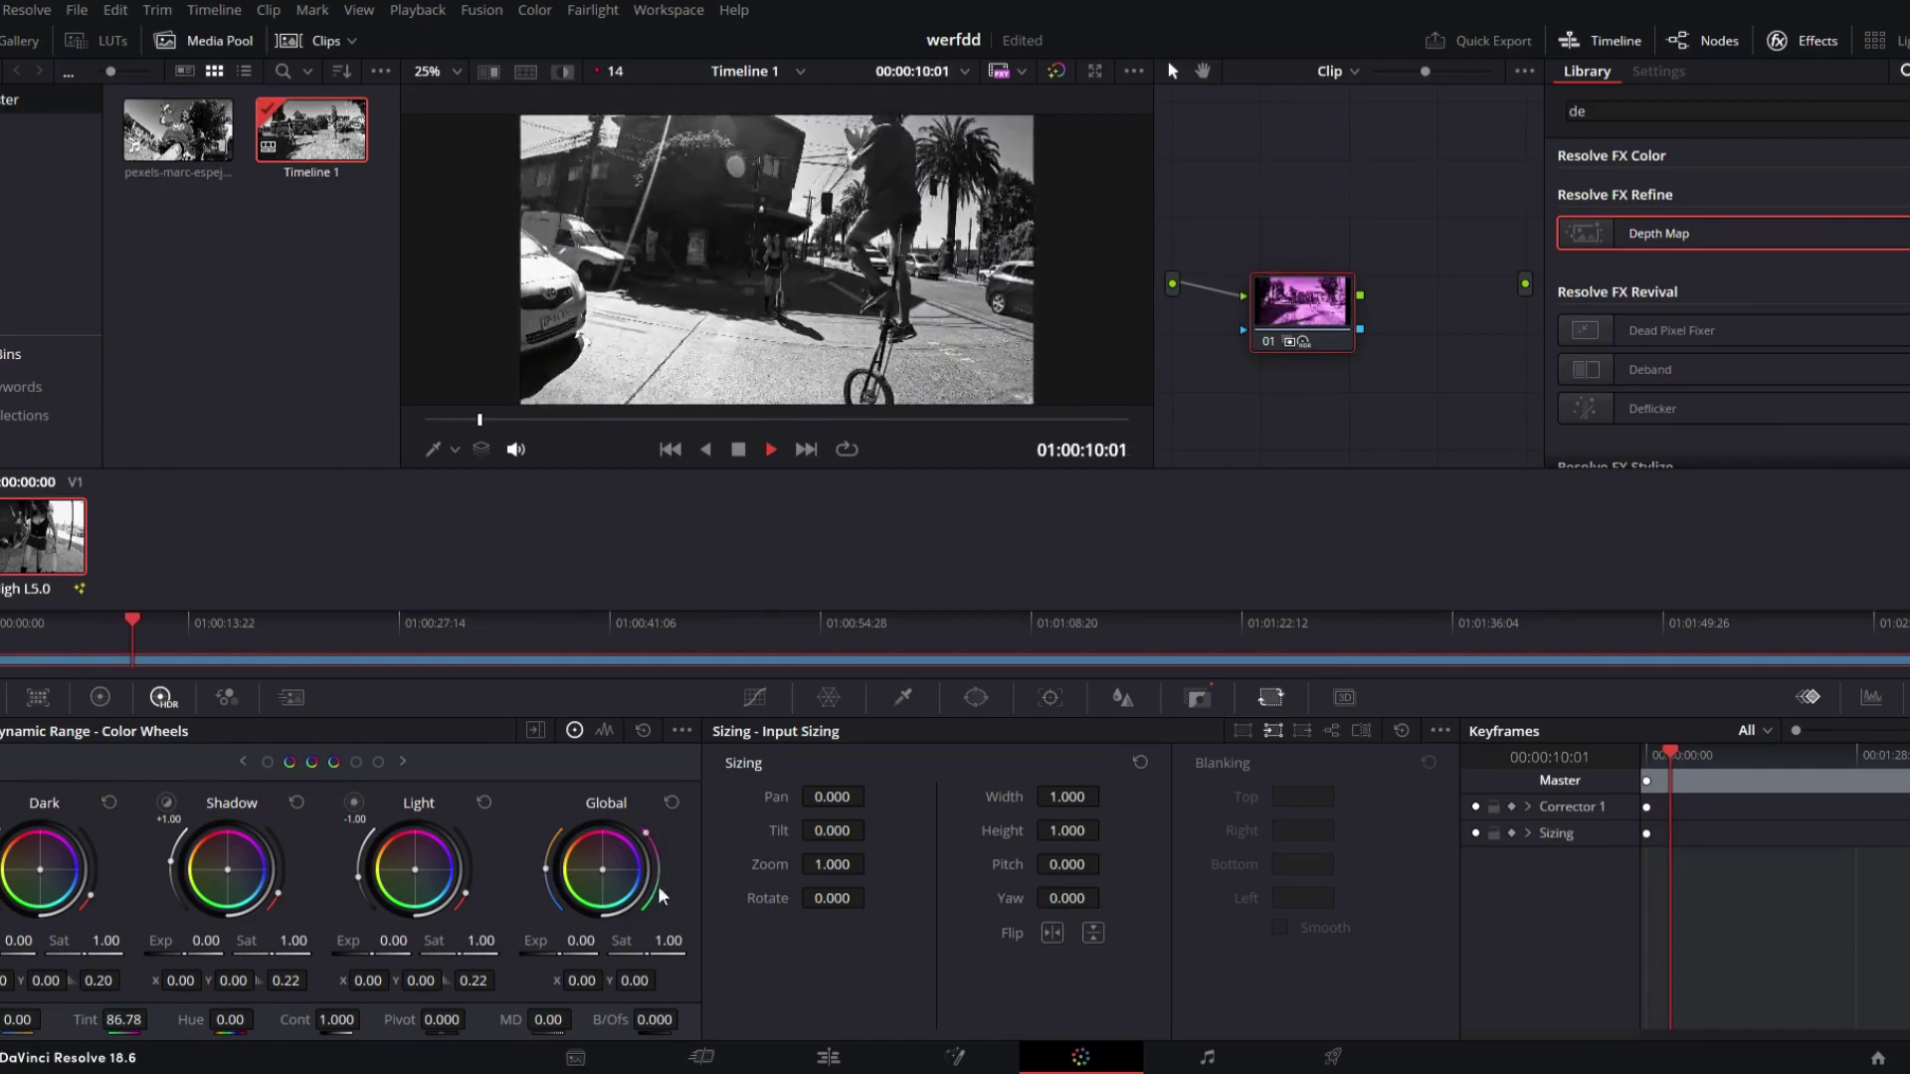
left_click_drag(463, 900, 479, 875)
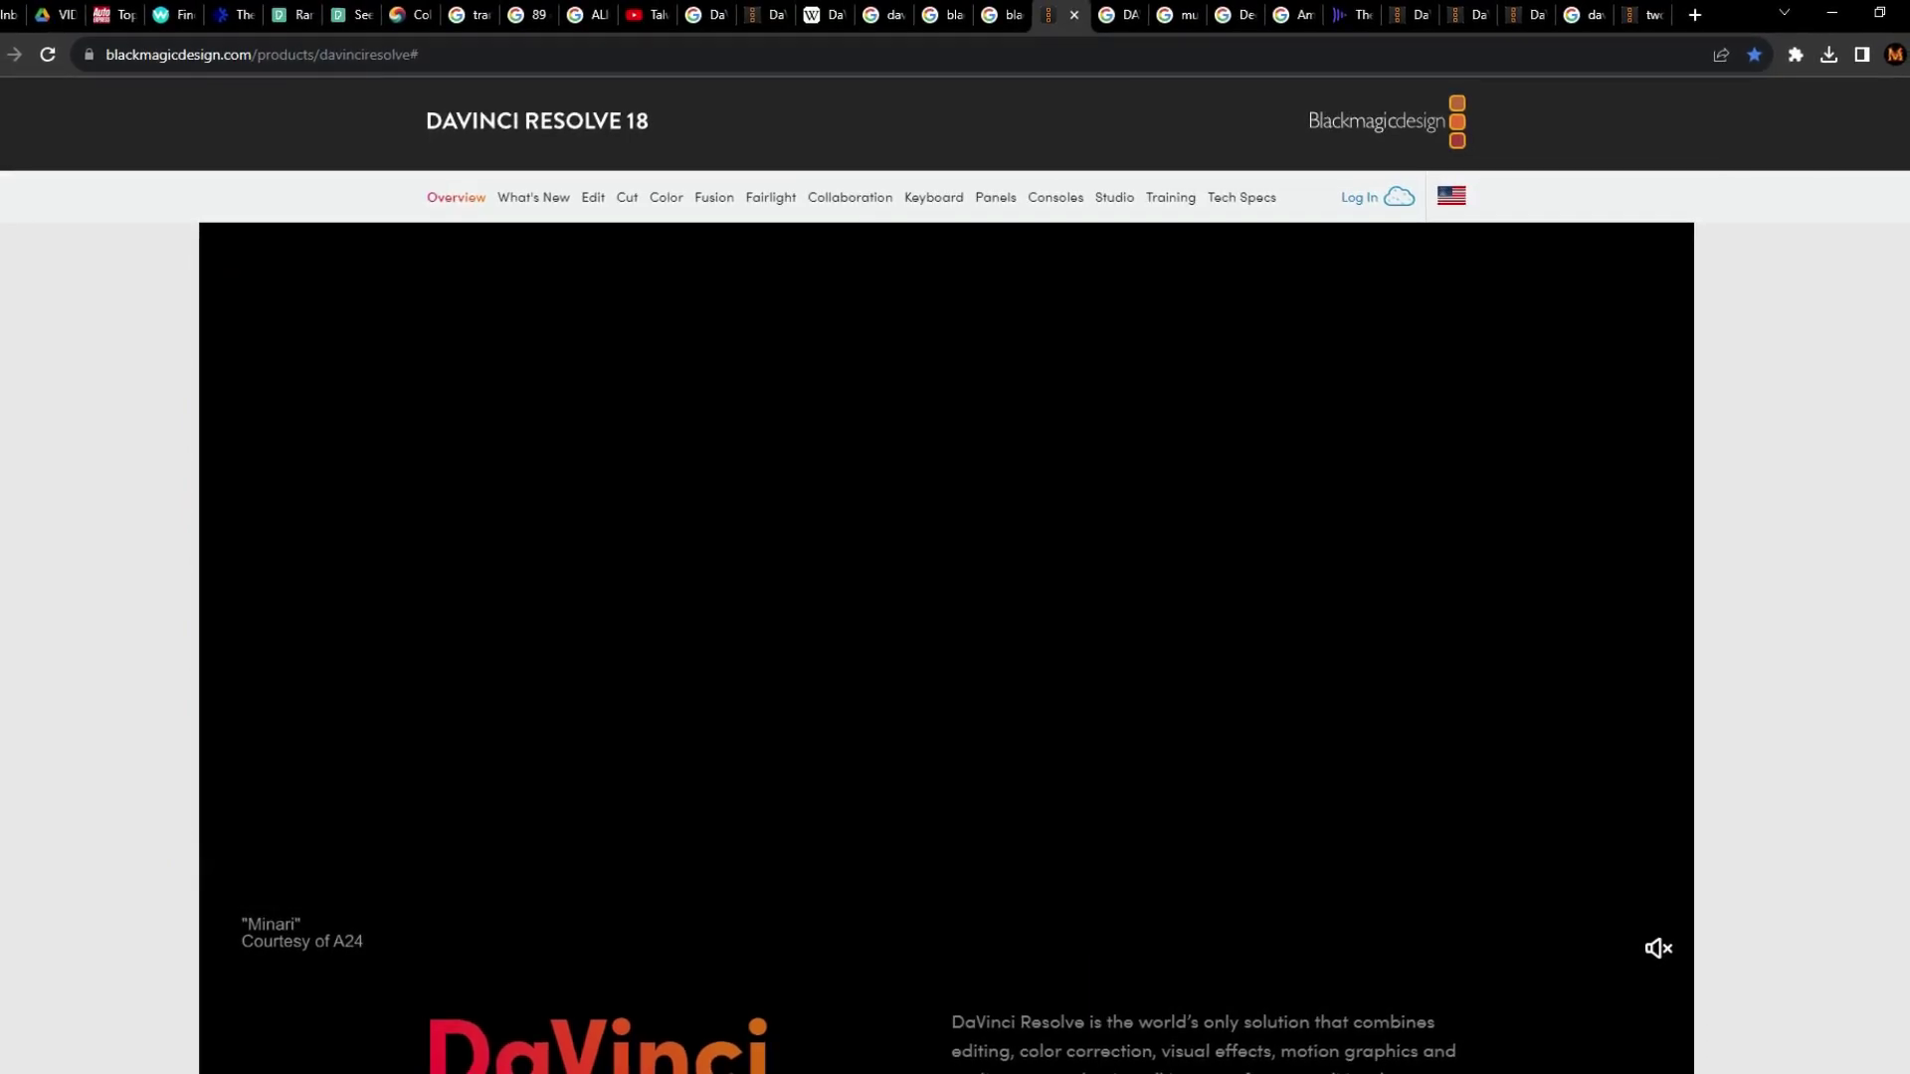
scroll(1877, 615, "down", 5)
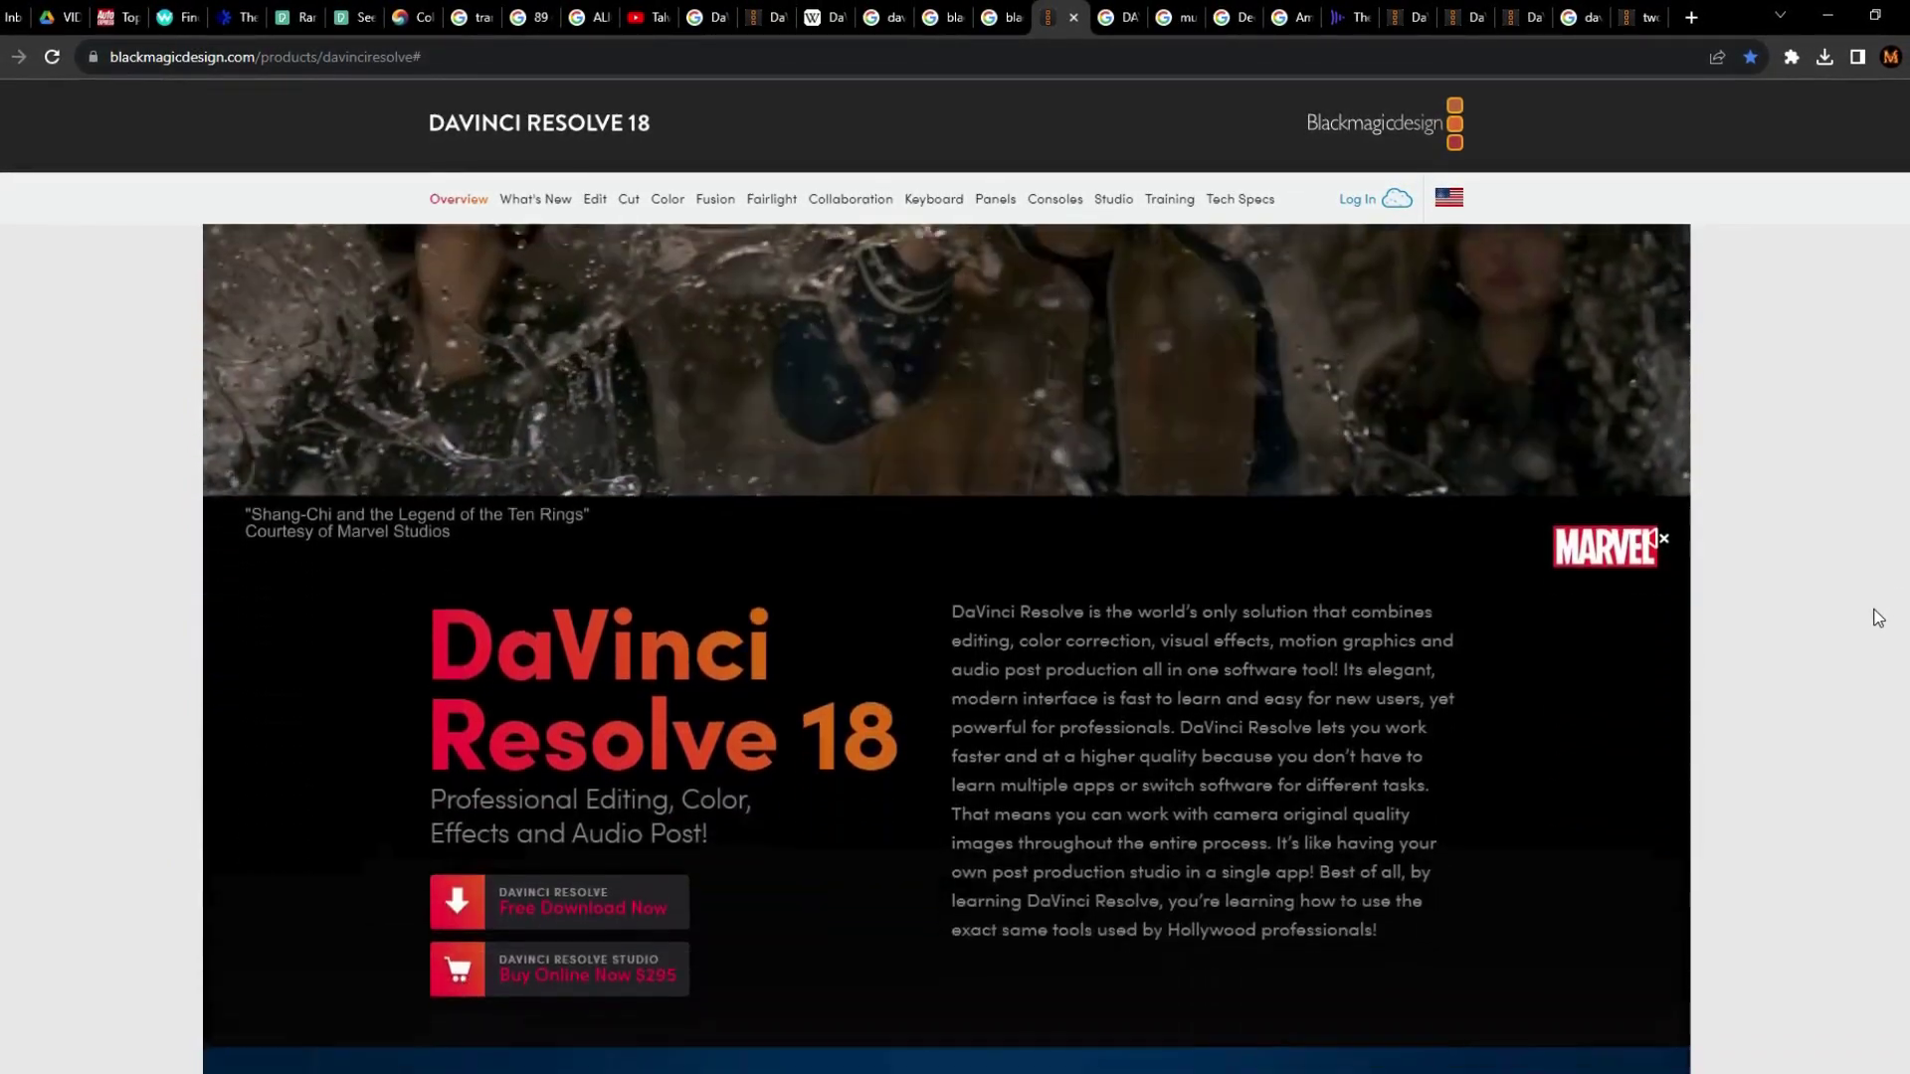
scroll(1878, 618, "down", 1)
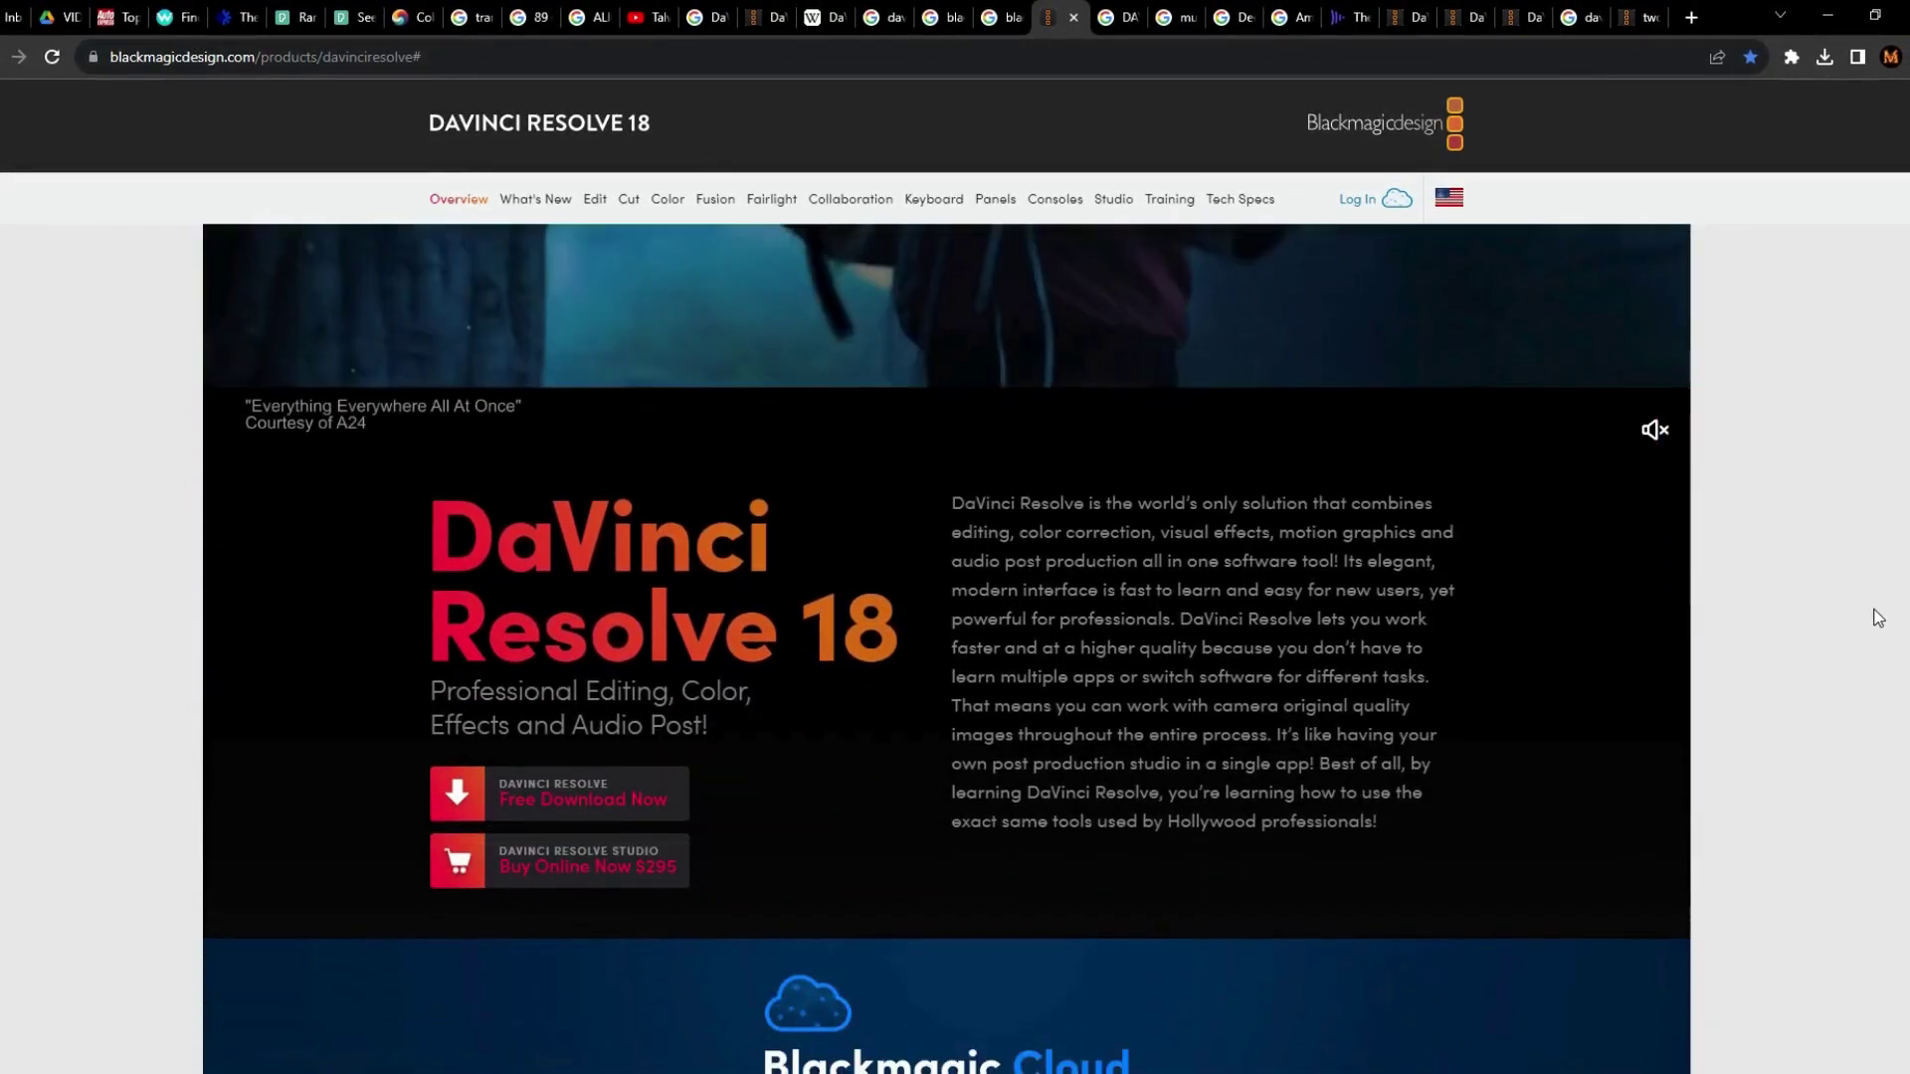
left_click(569, 802)
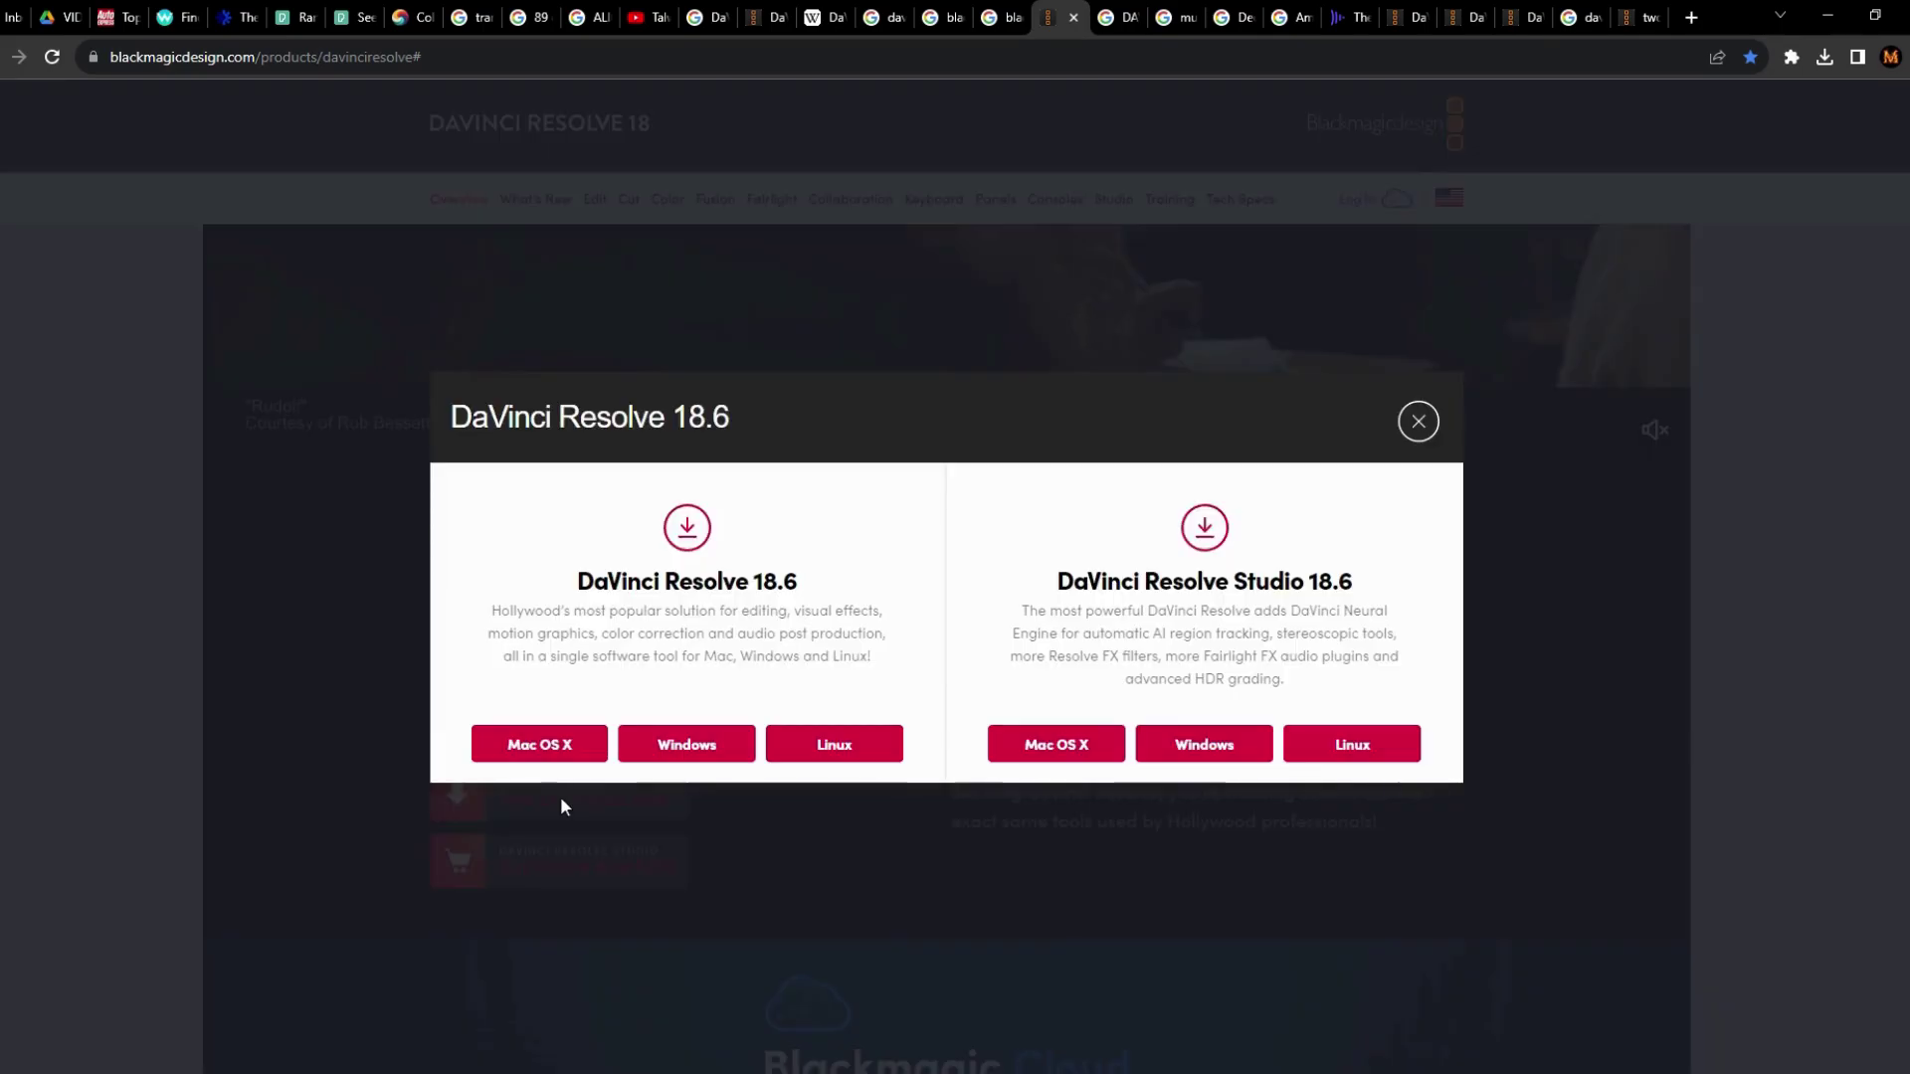
left_click(674, 751)
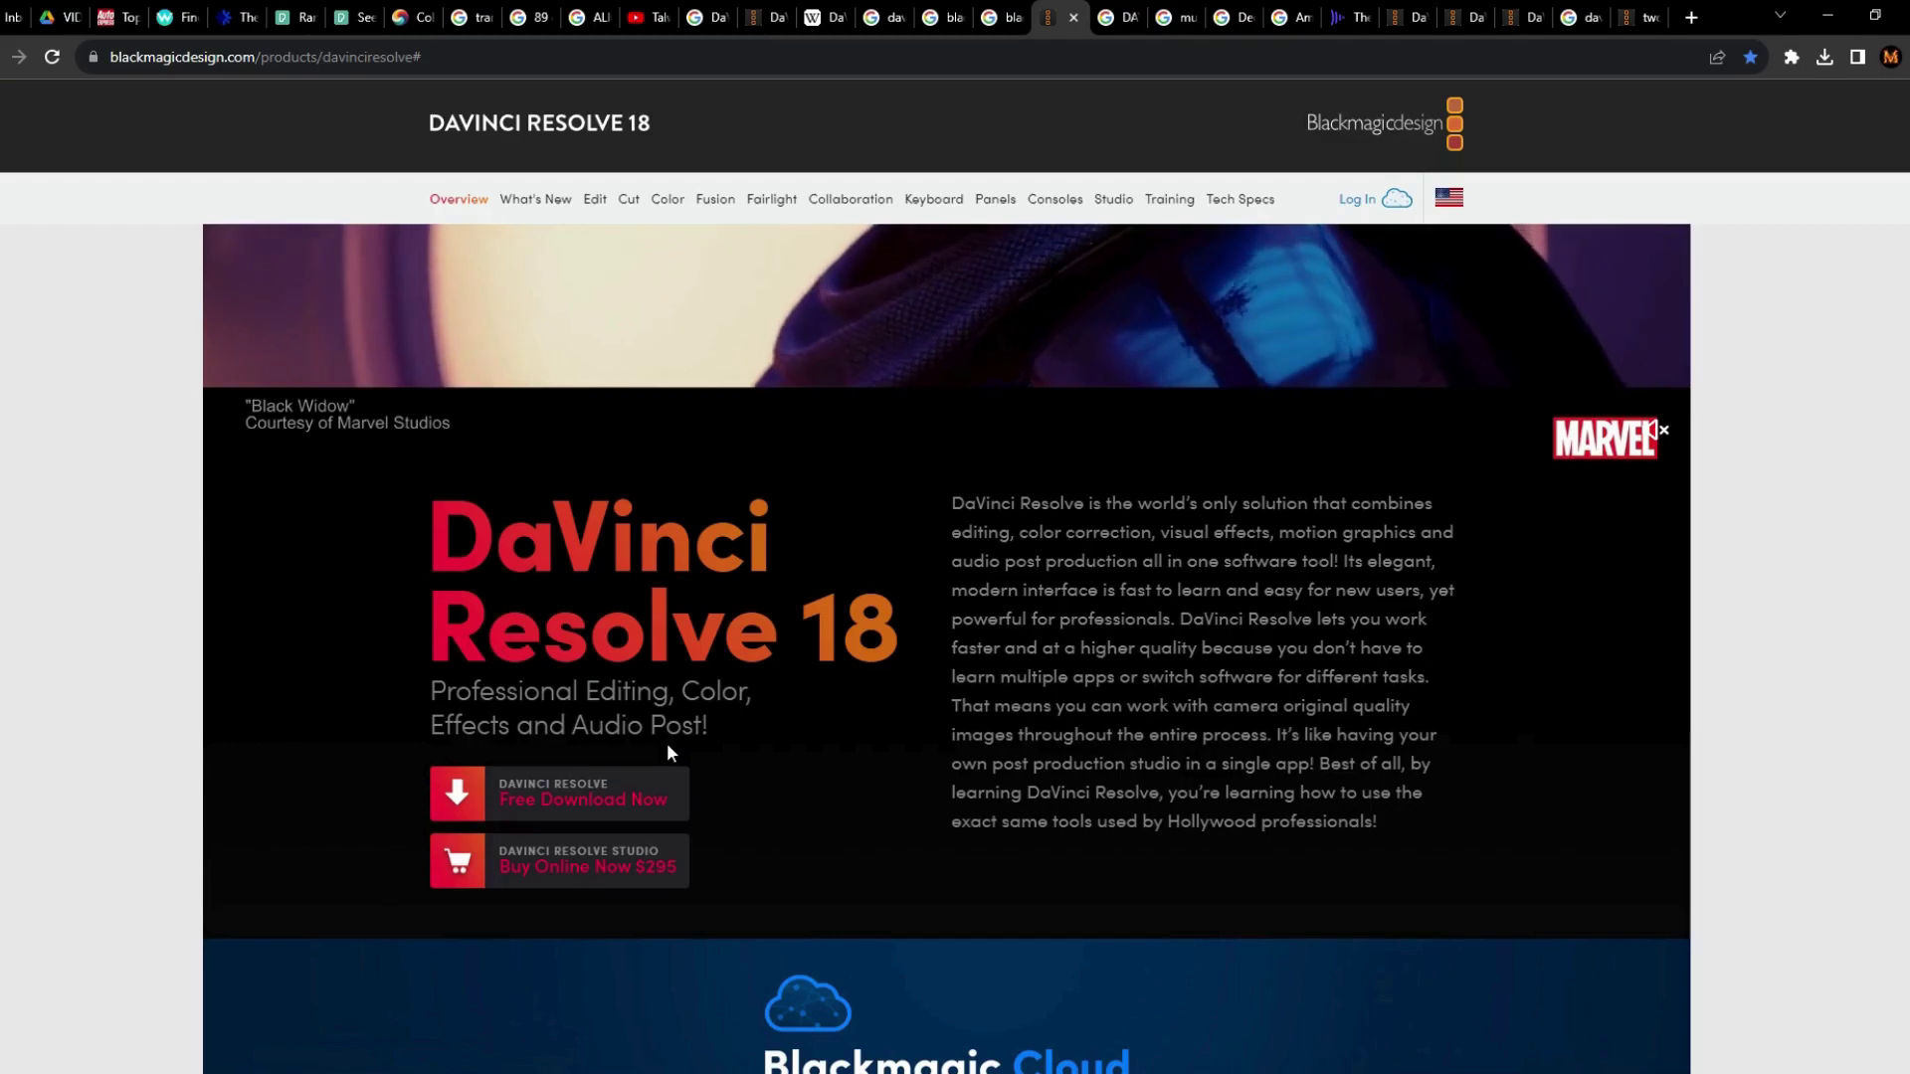